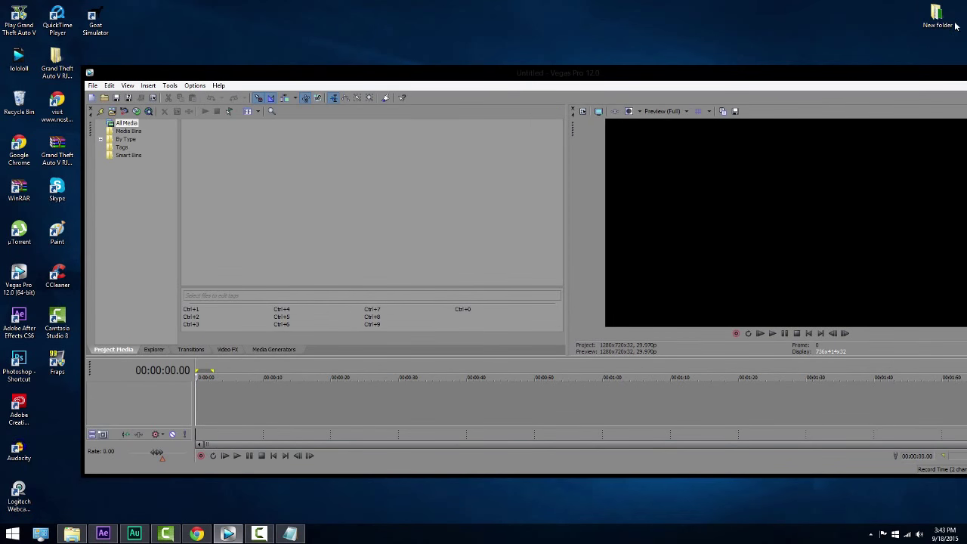
Import all the files from New folder into the project media, close the folder window and maximize the editor.
left_click_drag(641, 380, 67, 149)
left_click_drag(277, 184, 757, 128)
left_click_drag(263, 197, 263, 197)
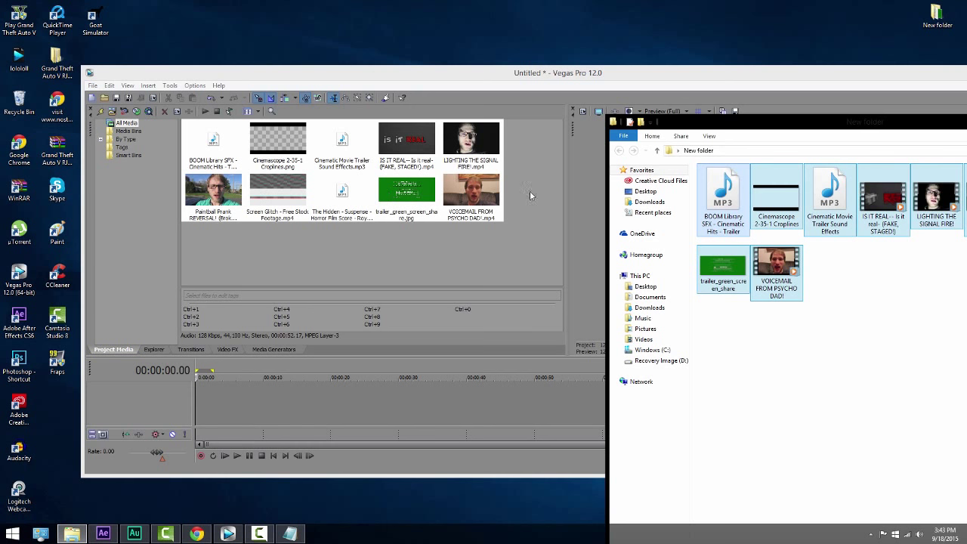
left_click_drag(786, 127, 353, 206)
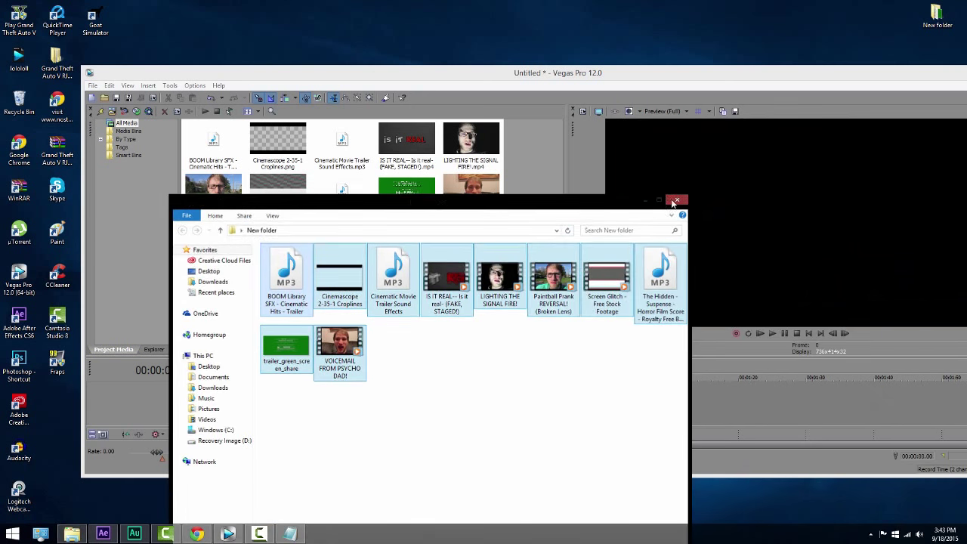
left_click(678, 201)
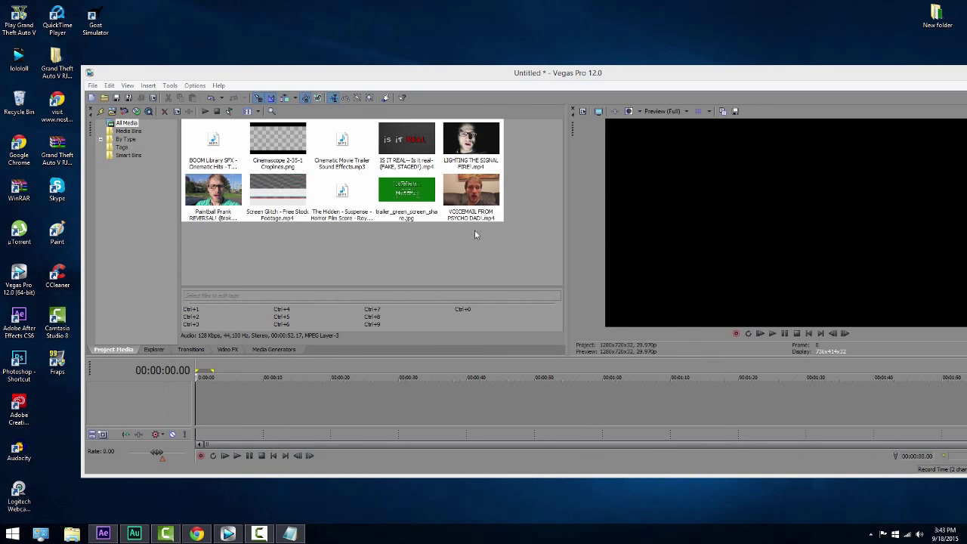
left_click_drag(612, 78, 538, 2)
left_click(406, 132)
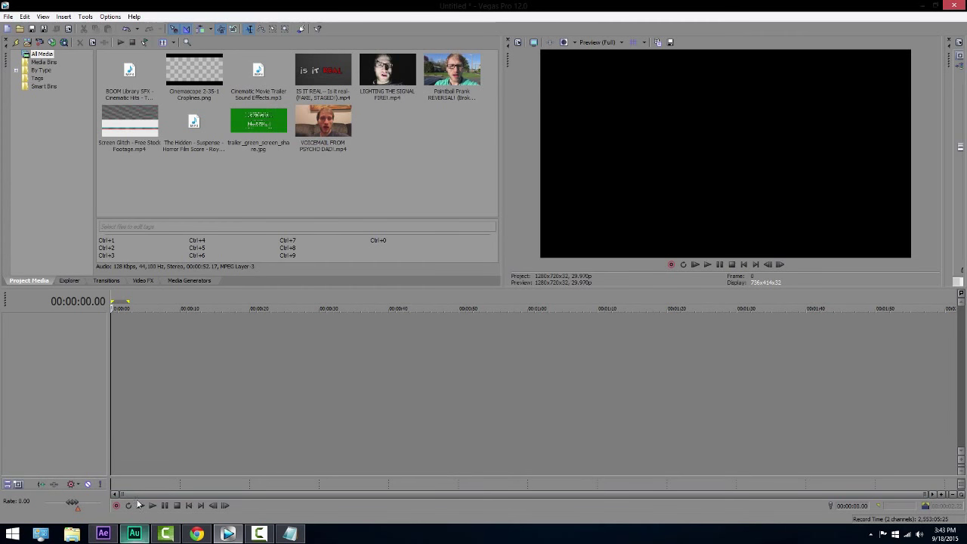
Place trailer_green_screen_share.jpg on a new video track at the start of the timeline.
key("ctrl+a")
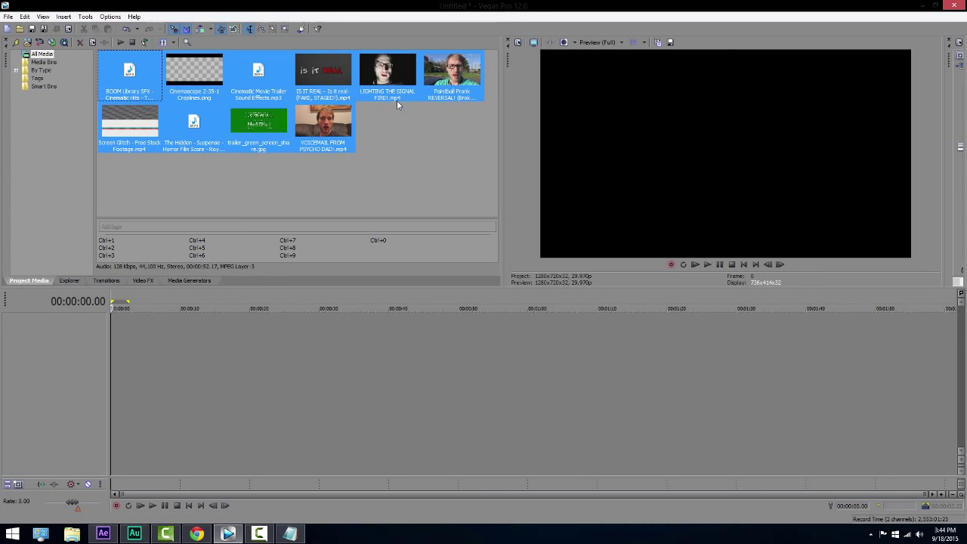
left_click(305, 164)
left_click_drag(259, 123, 112, 336)
left_click(115, 334)
scroll(115, 334, "up", 5)
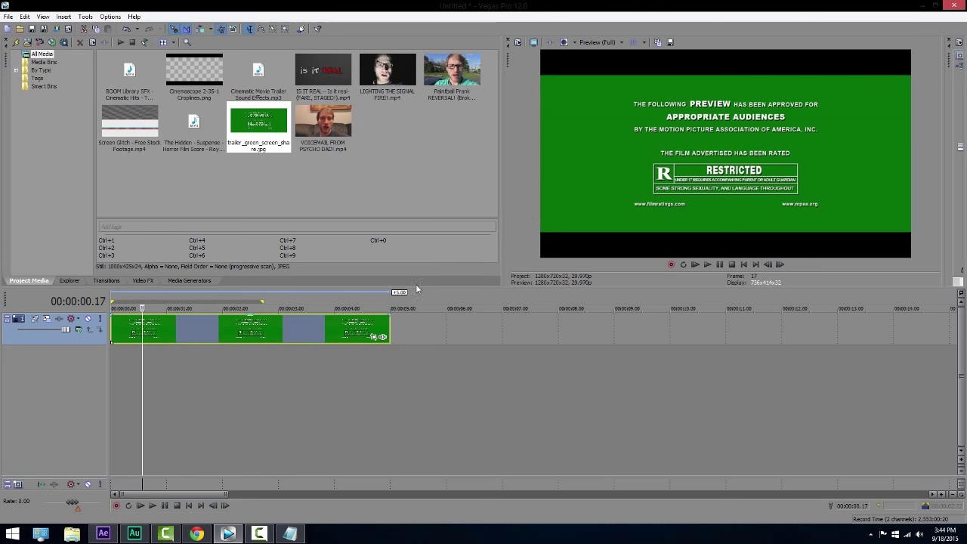
Shift the green rating card to start at frame 00:00:00.02 and play it back from there.
scroll(152, 336, "up", 1)
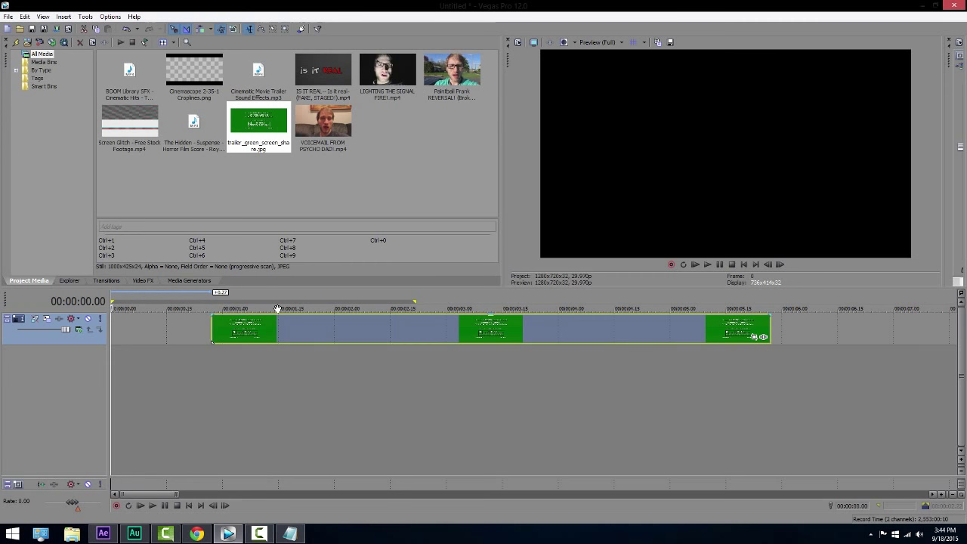
scroll(278, 311, "up", 5)
left_click(140, 324)
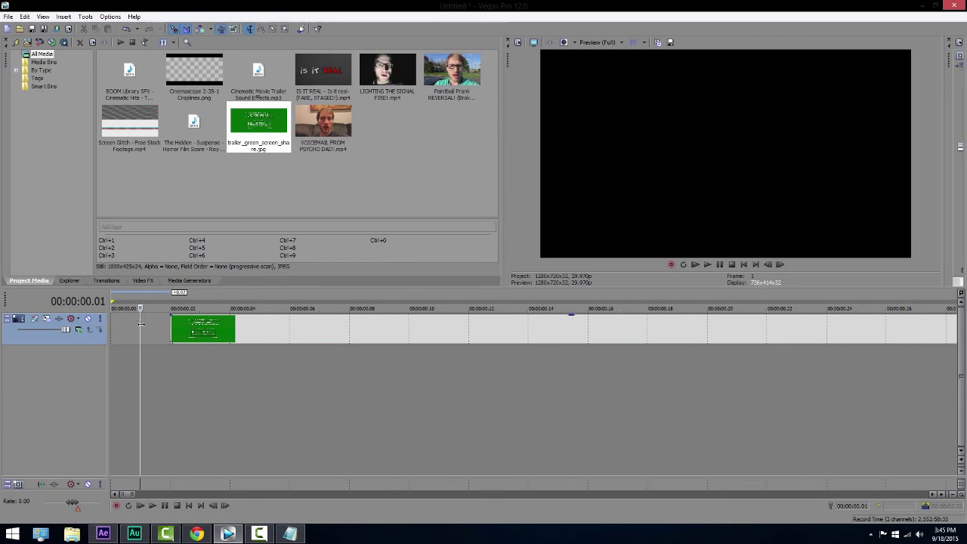
left_click(167, 323)
left_click(191, 328)
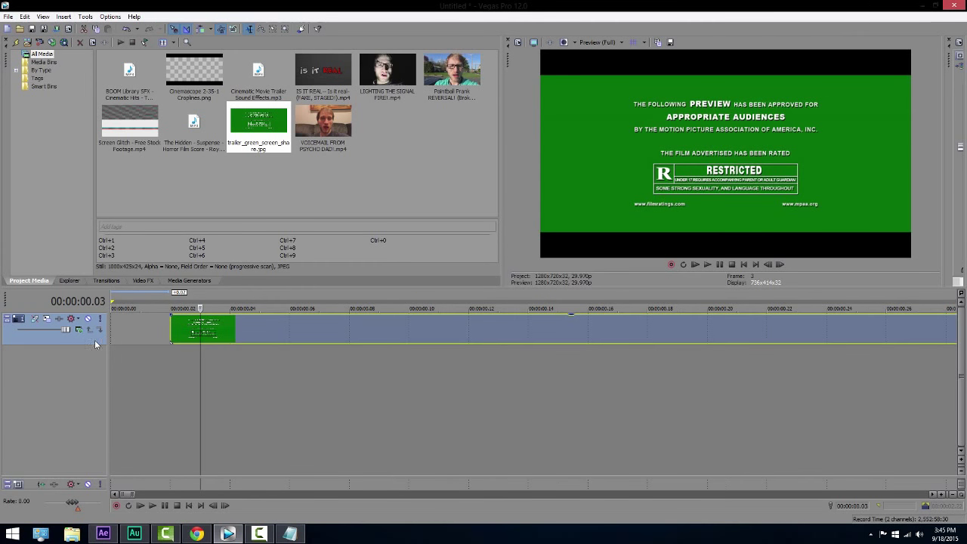
key("space")
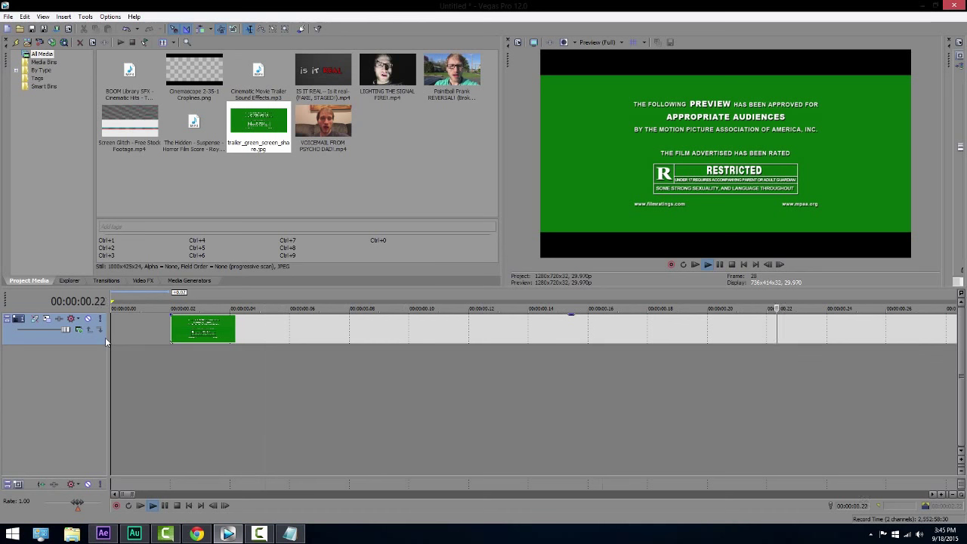
Trim the end of the green rating card to about 00:00:02.19.
scroll(182, 347, "down", 3)
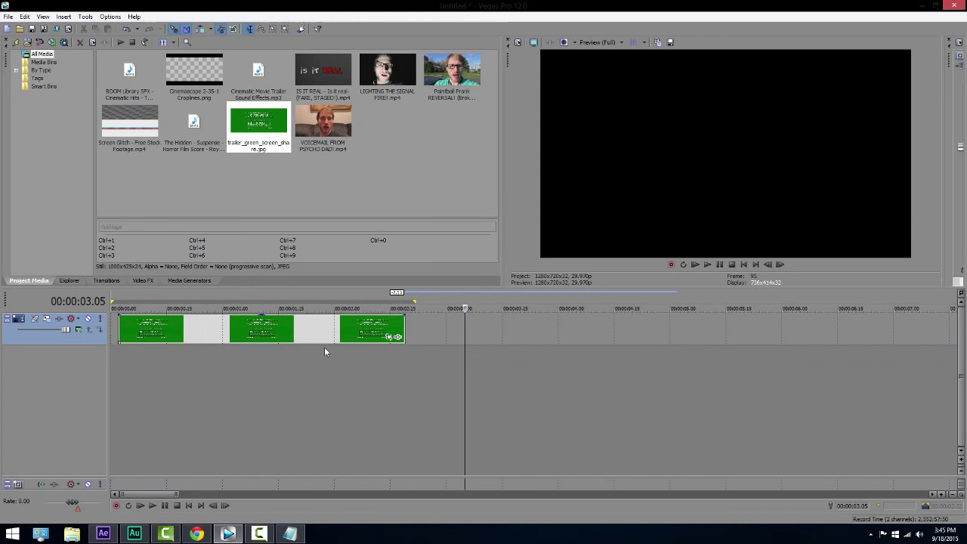
scroll(325, 352, "down", 1)
left_click(385, 330)
scroll(385, 329, "up", 2)
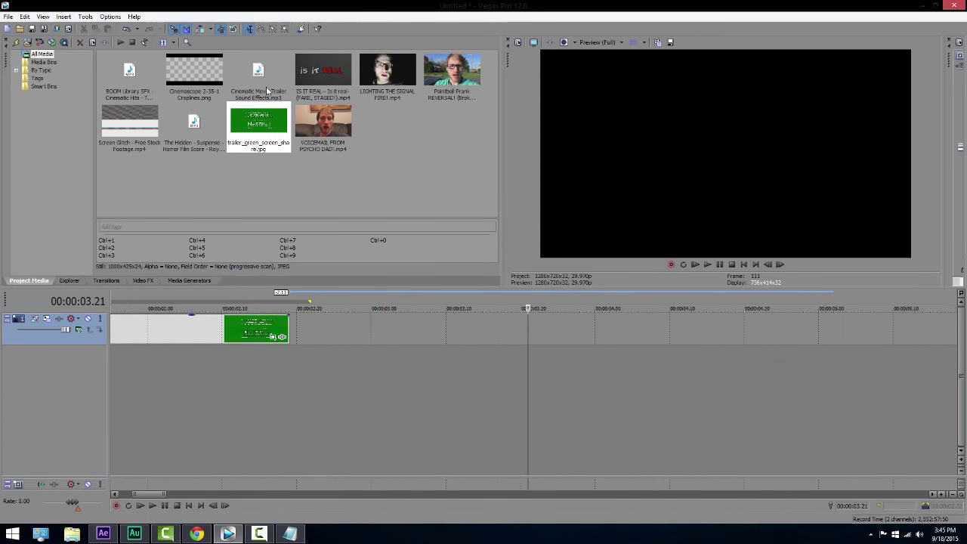
Add The Hidden suspense score to a new audio track and trim its beginning up to the hit near 00:00:36.
left_click_drag(193, 125, 460, 403)
scroll(453, 405, "down", 8)
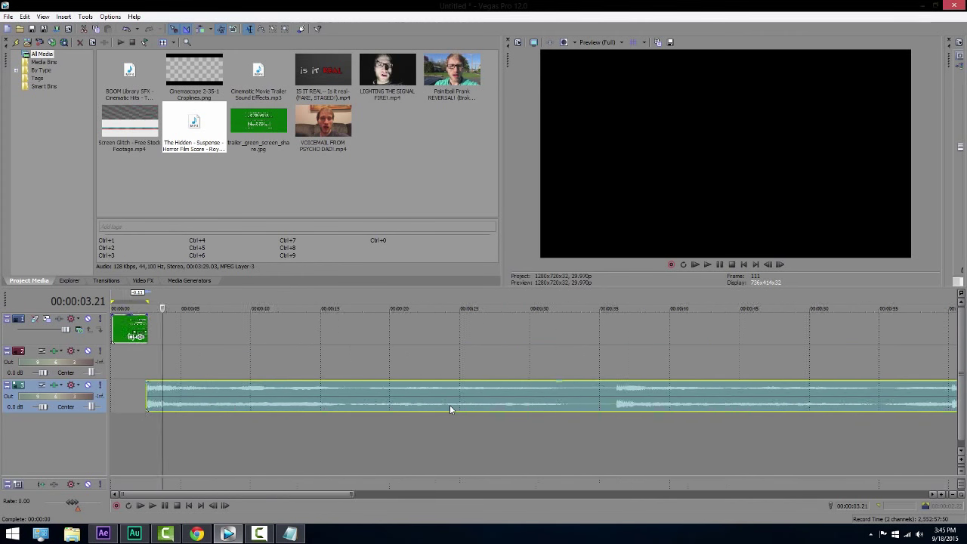
scroll(451, 356, "up", 2)
left_click(449, 355)
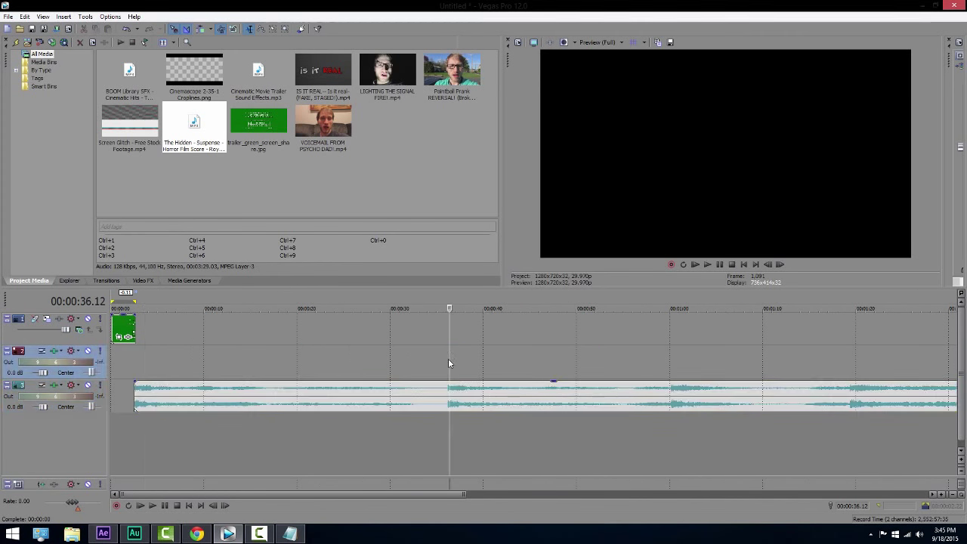
left_click(444, 345)
left_click_drag(135, 401, 448, 402)
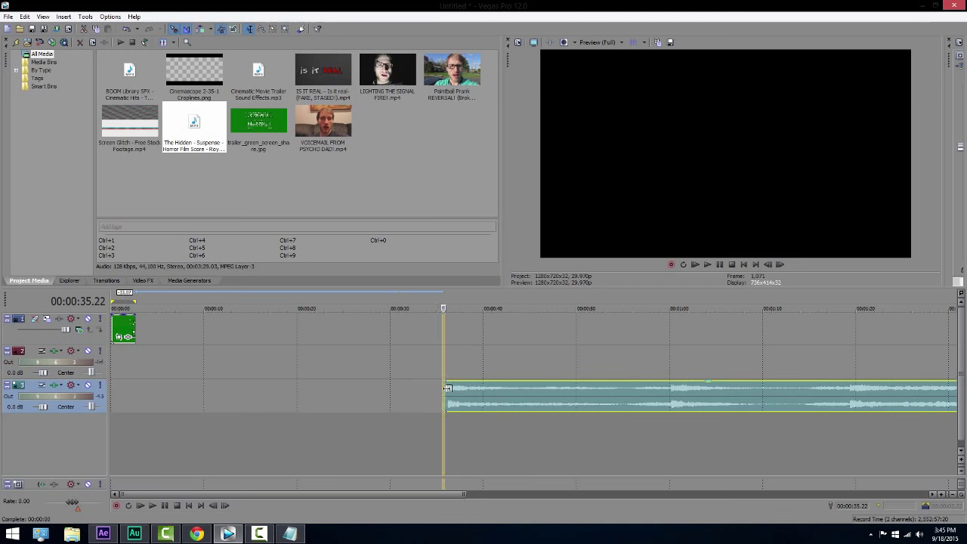
Move the trimmed suspense score back so it starts at the end of the green rating card.
scroll(526, 450, "up", 8)
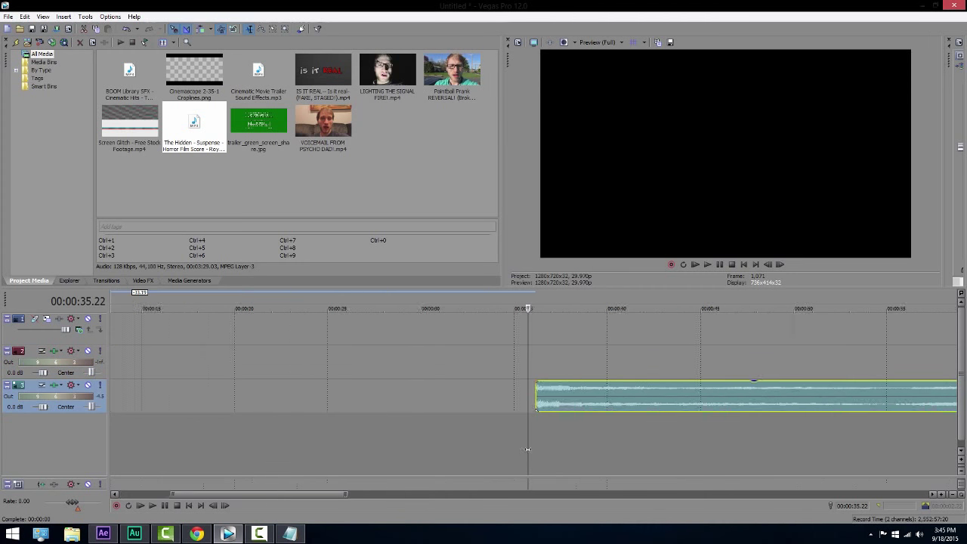
left_click(625, 402)
left_click_drag(622, 403, 297, 410)
scroll(633, 398, "down", 4)
scroll(297, 409, "down", 3)
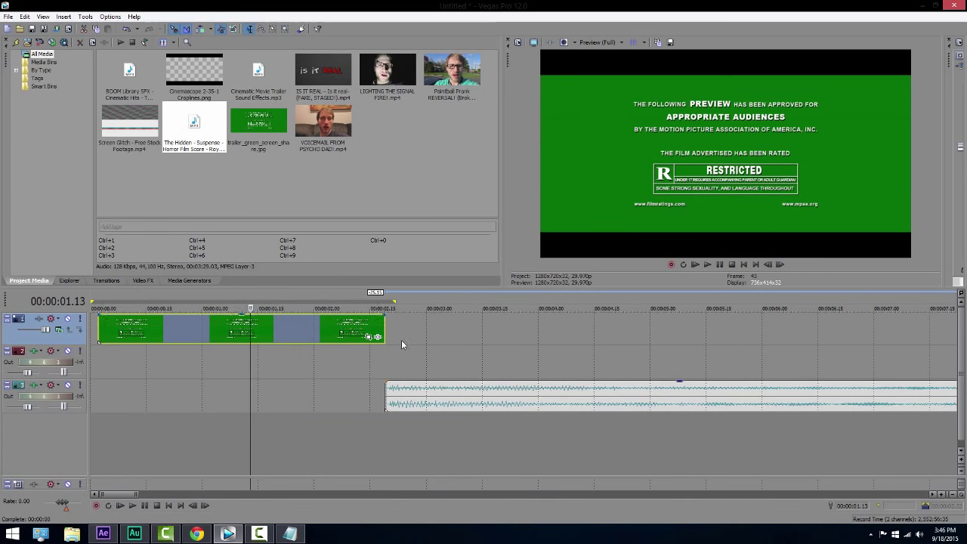
Fine-align the music's start with the rating card's end and play the transition.
left_click(369, 328)
scroll(443, 401, "up", 3)
left_click_drag(596, 395, 596, 393)
scroll(522, 362, "down", 5)
key("space")
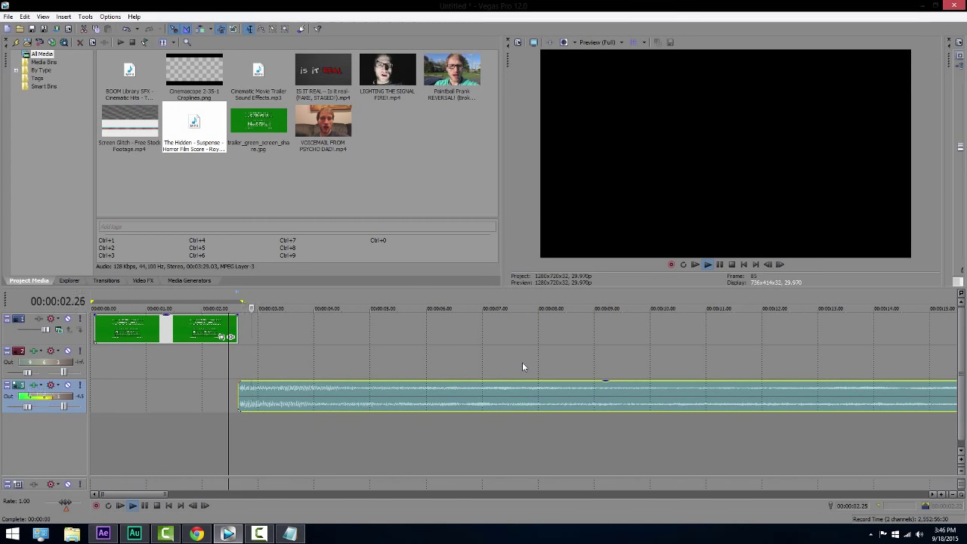
Add VOICEMAIL FROM PSYCHO DAD!.mp4 to the timeline beyond the end of the suspense score.
scroll(522, 362, "up", 2)
scroll(731, 338, "down", 1)
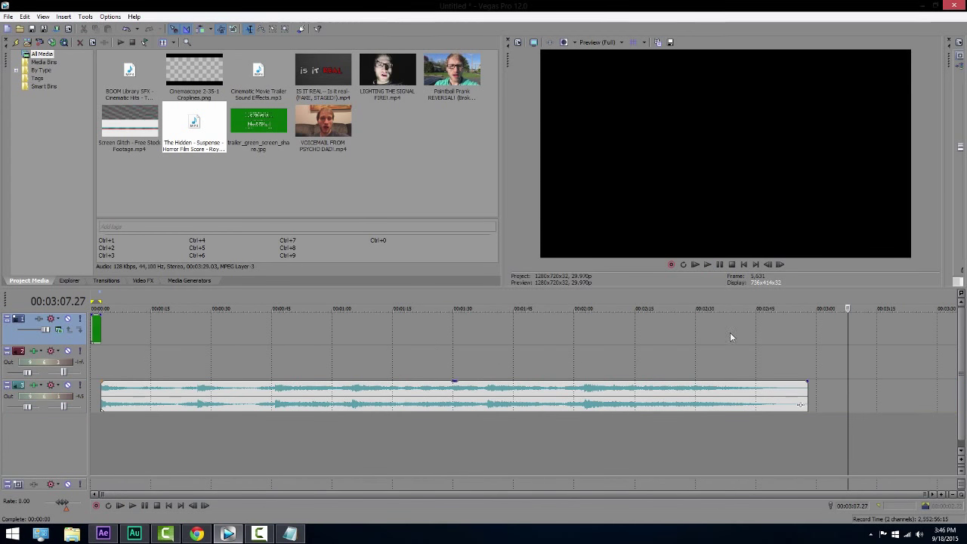
left_click(910, 358)
scroll(821, 346, "up", 1)
scroll(816, 341, "down", 1)
left_click(801, 328)
left_click(832, 325)
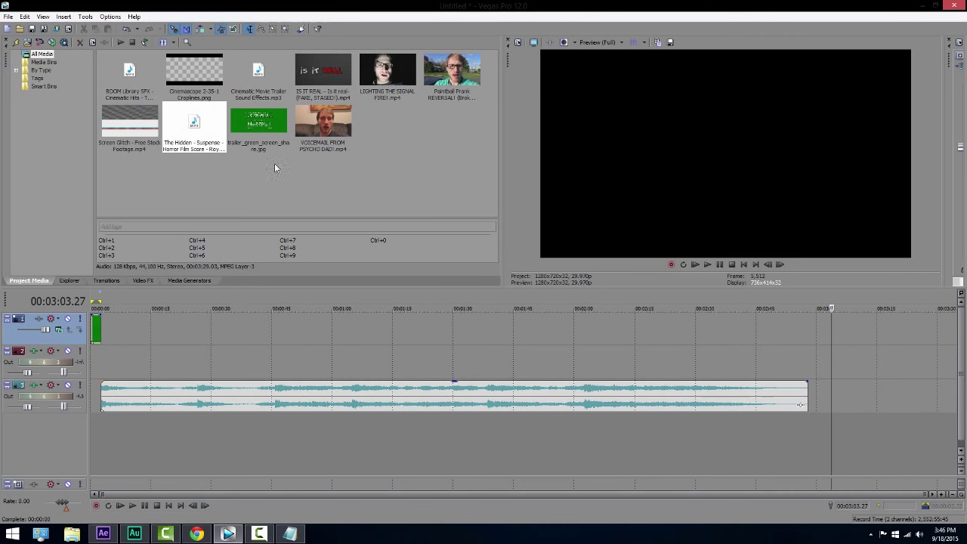
left_click(297, 170)
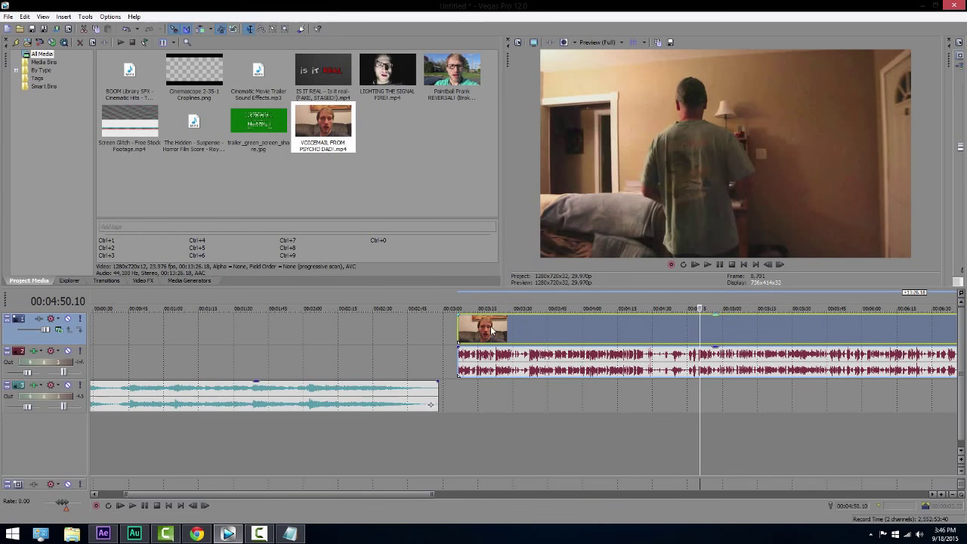
Enable Reduce interlace flicker and Disable resample in the properties of the voicemail video event.
right_click(531, 329)
left_click(572, 520)
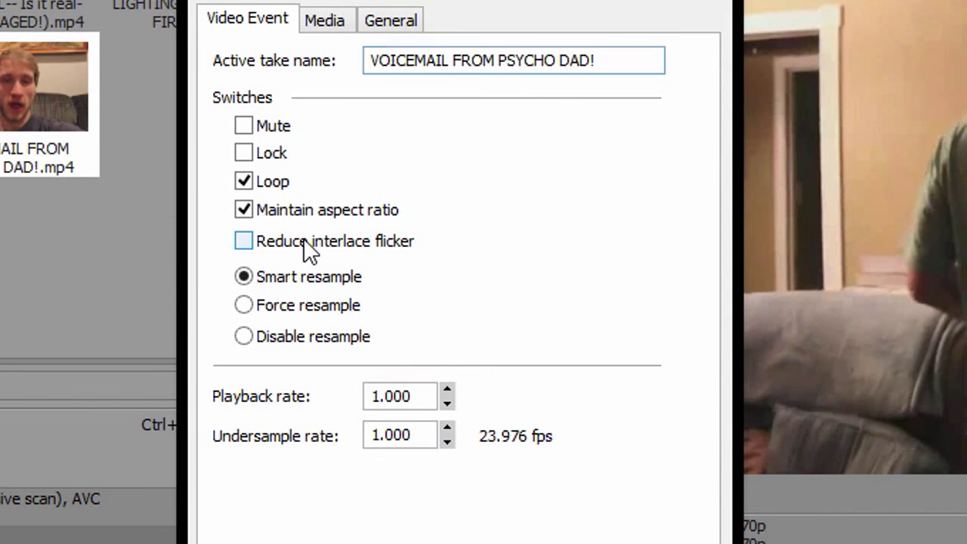
left_click(429, 176)
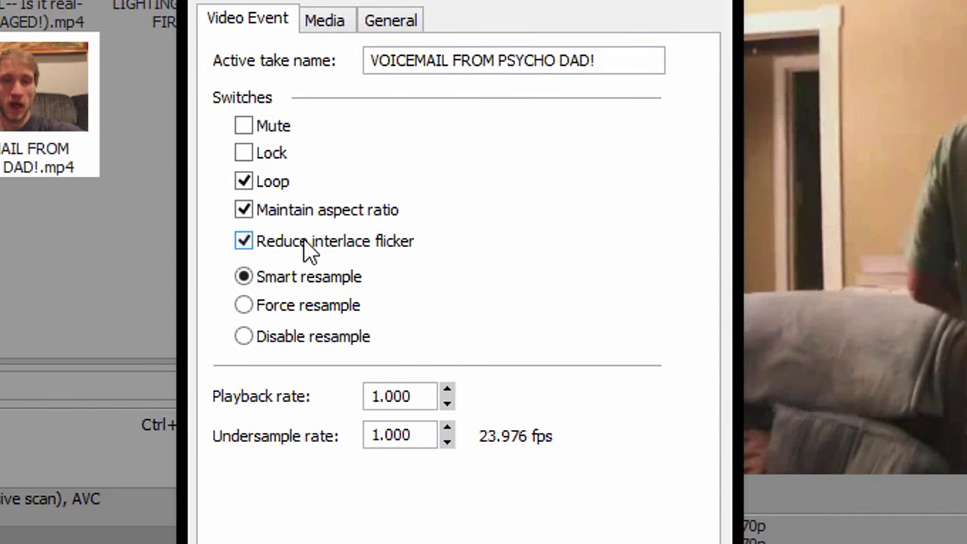
left_click(307, 339)
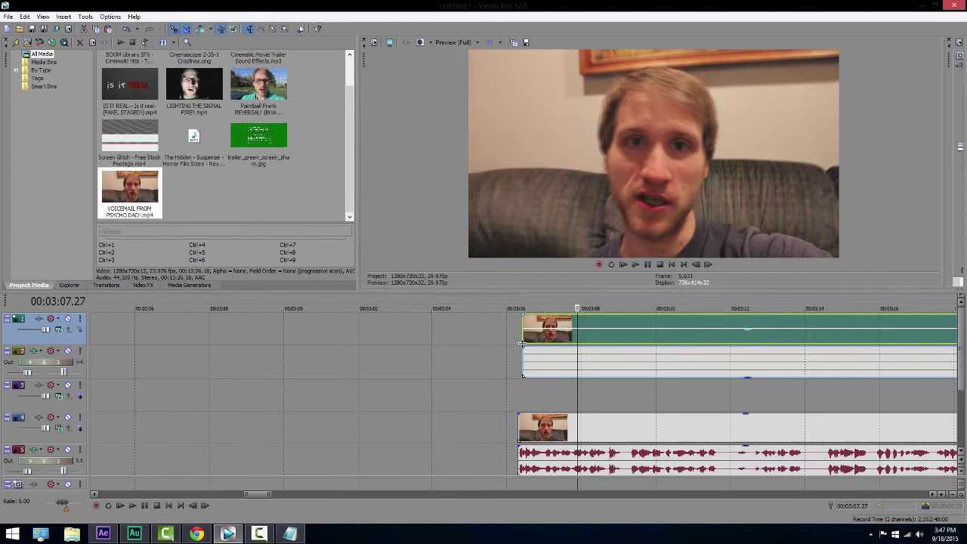
Enlarge the video preview, play the upper-track voicemail clip to examine its motion blending, and pause it.
left_click_drag(522, 291, 523, 405)
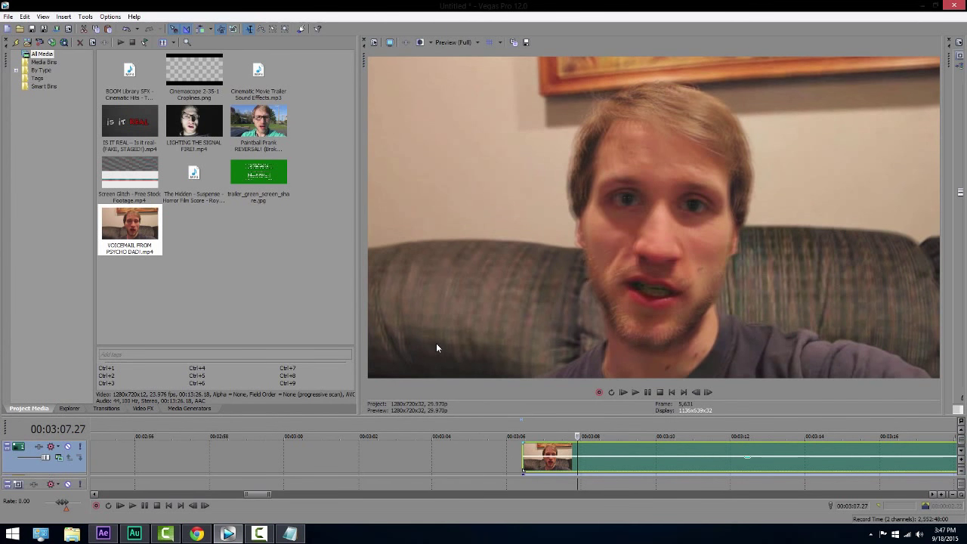
key("space")
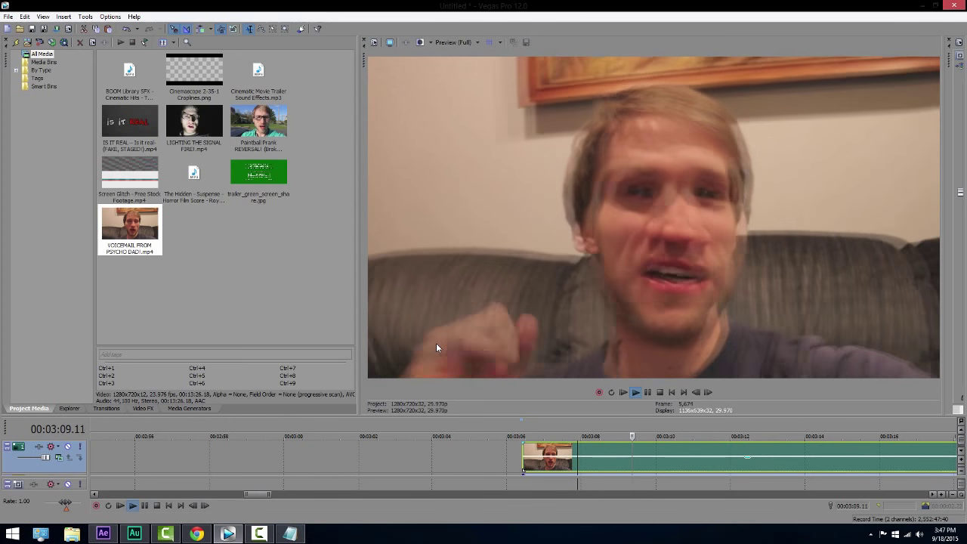
left_click(648, 393)
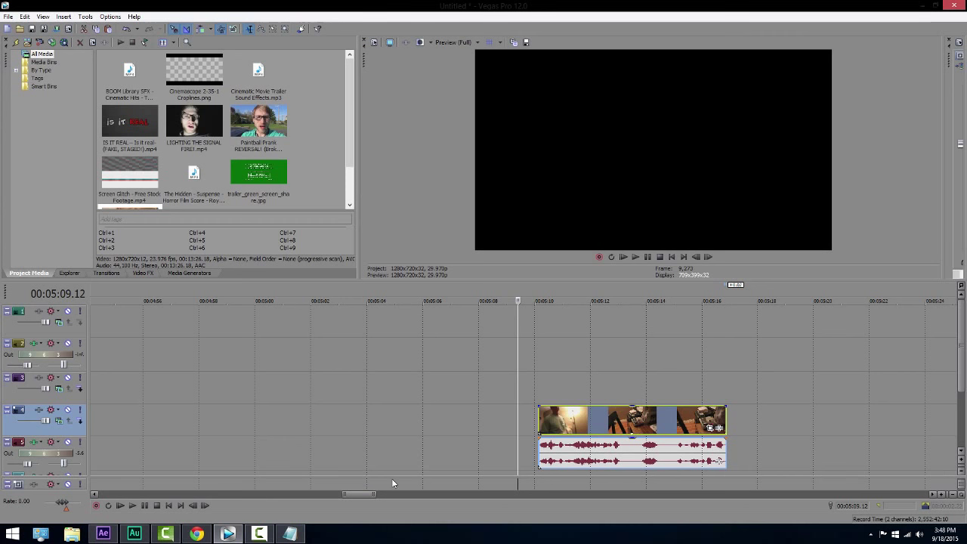
Adjust the edges of the short voicemail segment between about 00:05:10.03 and 00:05:16.26, and cut it from the timeline.
scroll(580, 419, "up", 1)
mouse_move(546, 418)
left_mouse_down()
mouse_move(501, 420)
mouse_move(544, 420)
left_mouse_up()
left_click(544, 420)
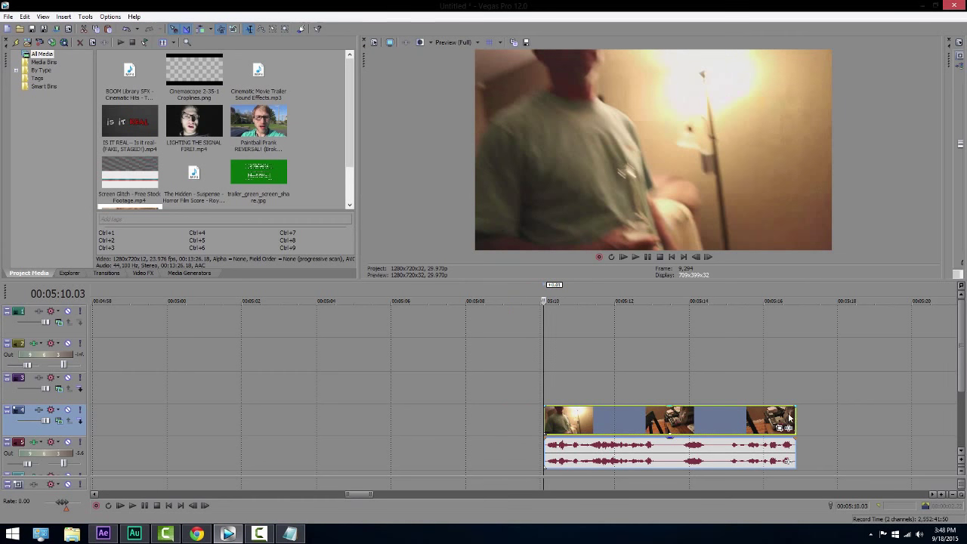
left_click(766, 420)
mouse_move(795, 421)
left_mouse_down()
mouse_move(825, 422)
mouse_move(795, 421)
left_mouse_up()
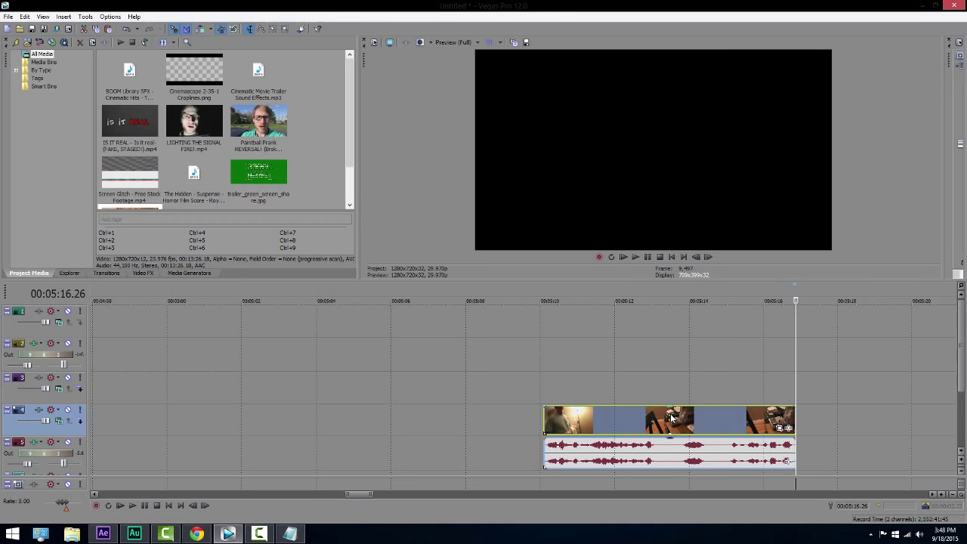
left_click(671, 415)
key("Delete")
Paste the cut voicemail segment near the start of the timeline, just after the green rating card.
scroll(712, 440, "down", 8)
scroll(285, 432, "down", 1)
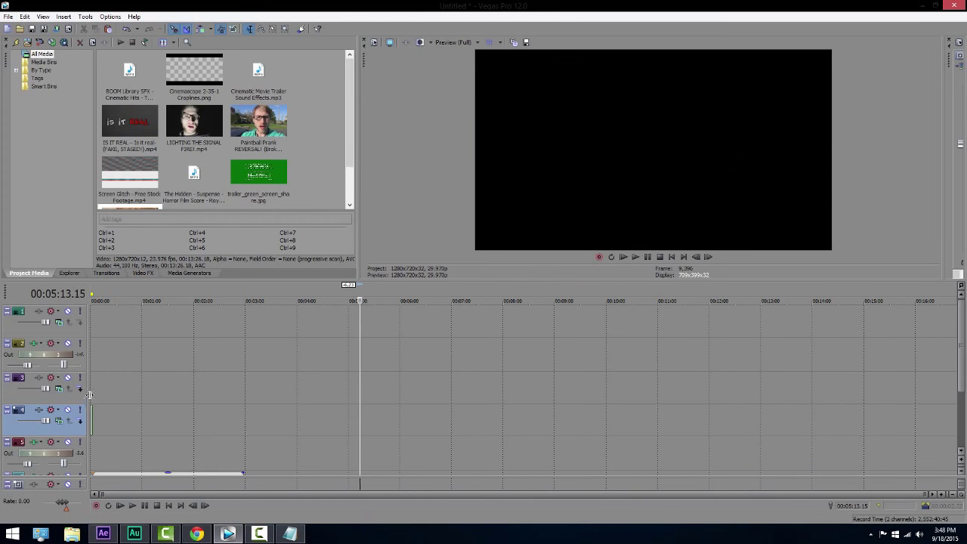
left_click(109, 384)
left_click(95, 384)
scroll(281, 437, "up", 15)
left_click(312, 401)
left_click(316, 407)
left_click(301, 403)
left_click(303, 423)
scroll(303, 423, "up", 1)
left_click_drag(960, 390, 960, 409)
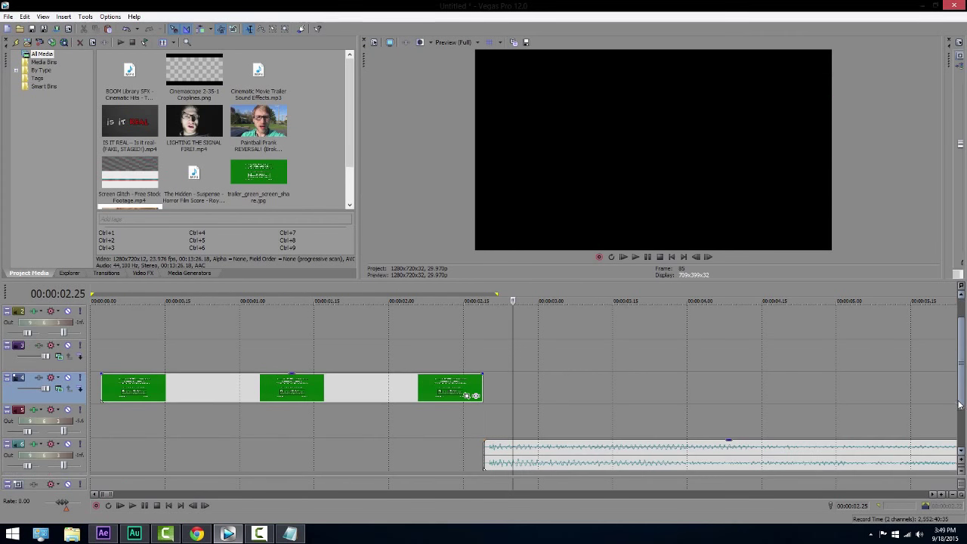
key("ctrl+v")
scroll(283, 347, "down", 2)
left_click(187, 355)
Move the pasted voicemail segment so it begins exactly where the green rating card ends.
scroll(187, 355, "up", 3)
left_click_drag(677, 397, 627, 393)
left_click(487, 340)
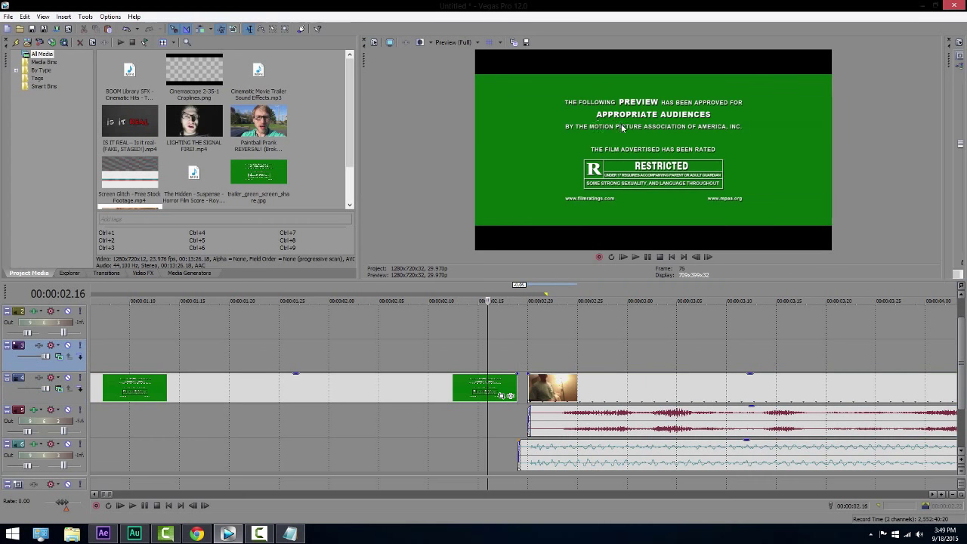
left_click(368, 395)
left_click(418, 354)
left_click_drag(553, 388, 541, 387)
Play the sequence from the rating card into the voicemail segment to review the cut.
key("space")
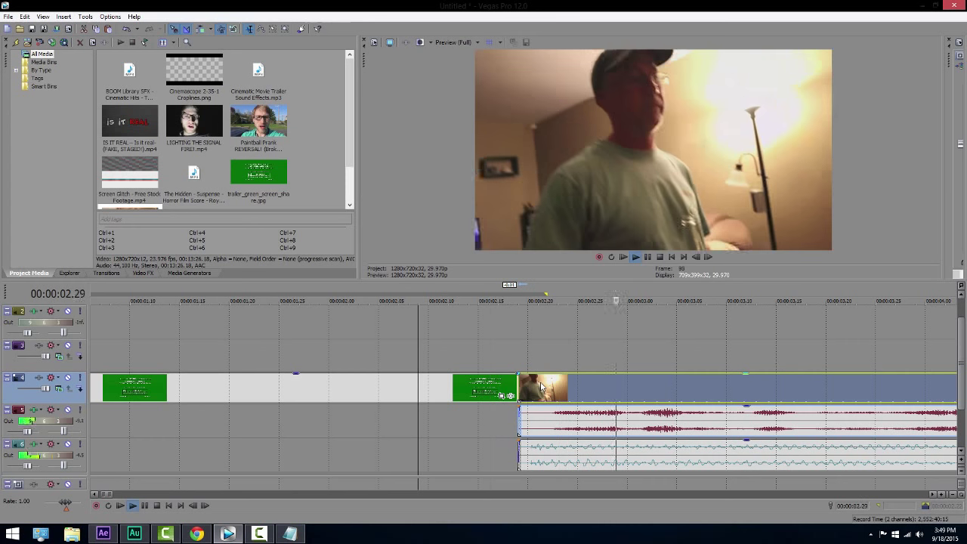
scroll(541, 387, "down", 3)
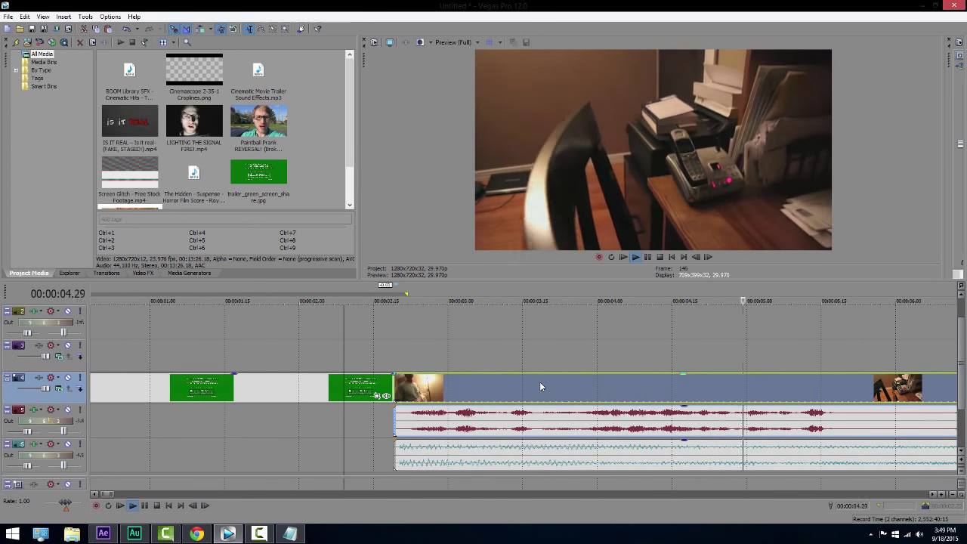
scroll(540, 381, "down", 2)
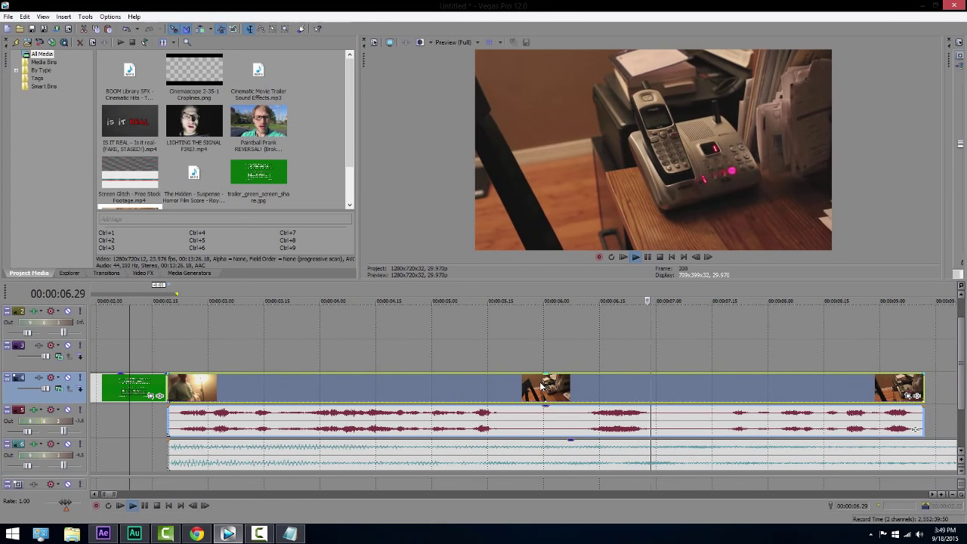
Find the Color Curves effect and apply its default preset to the voicemail clip.
scroll(541, 387, "down", 2)
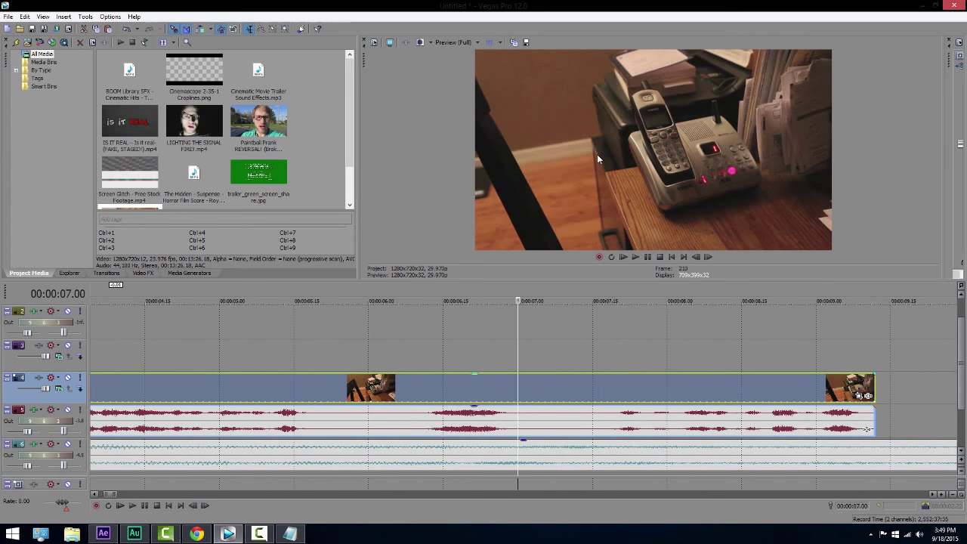
left_click(143, 273)
left_click(56, 44)
type("Curves")
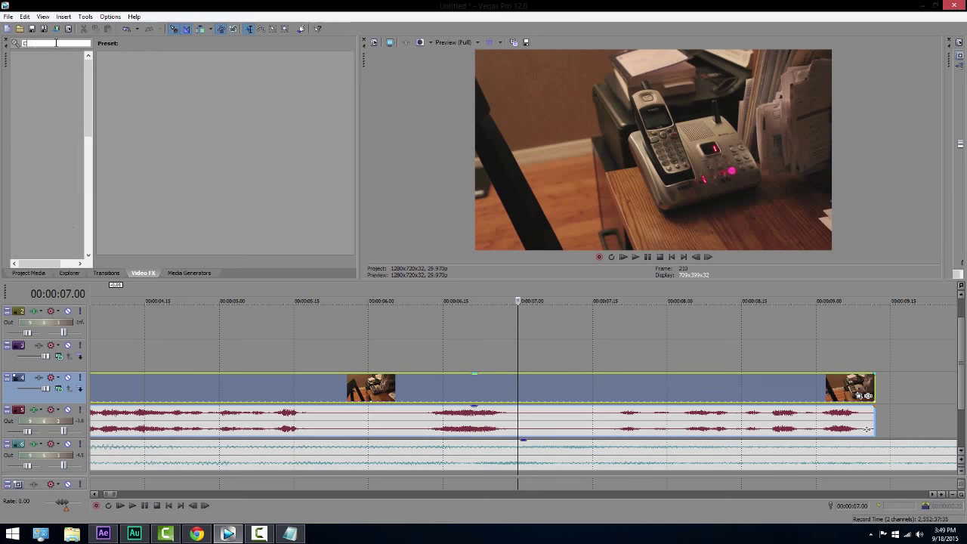
left_click(47, 64)
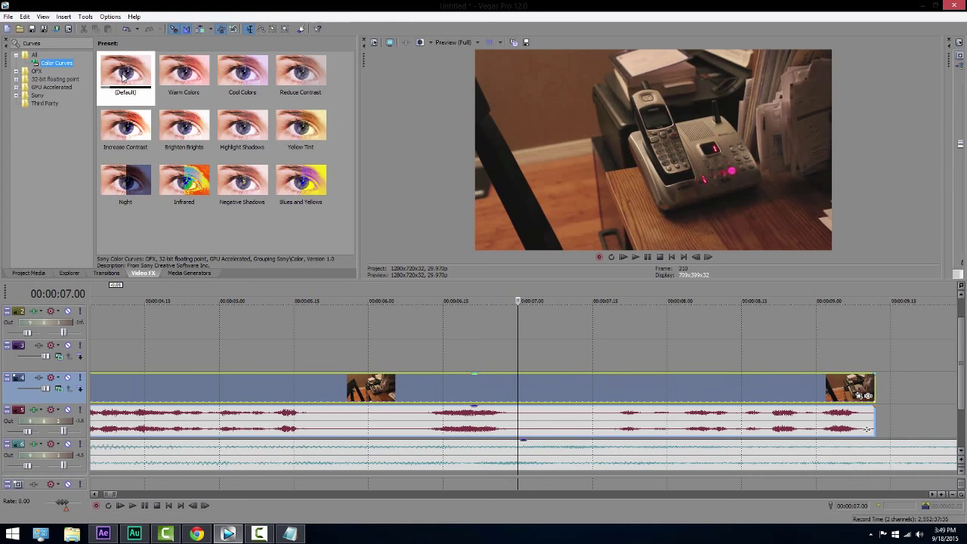
left_click_drag(46, 63, 424, 327)
left_click_drag(423, 378, 425, 380)
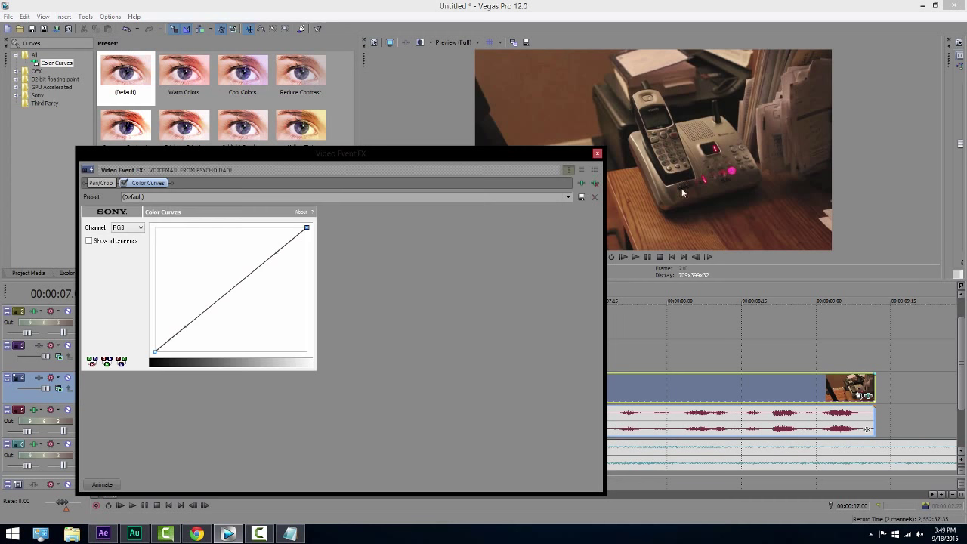
Pull down the upper part of the green and blue curves to darken and tint the voicemail clip.
left_click_drag(275, 253, 281, 285)
left_click_drag(276, 252, 282, 282)
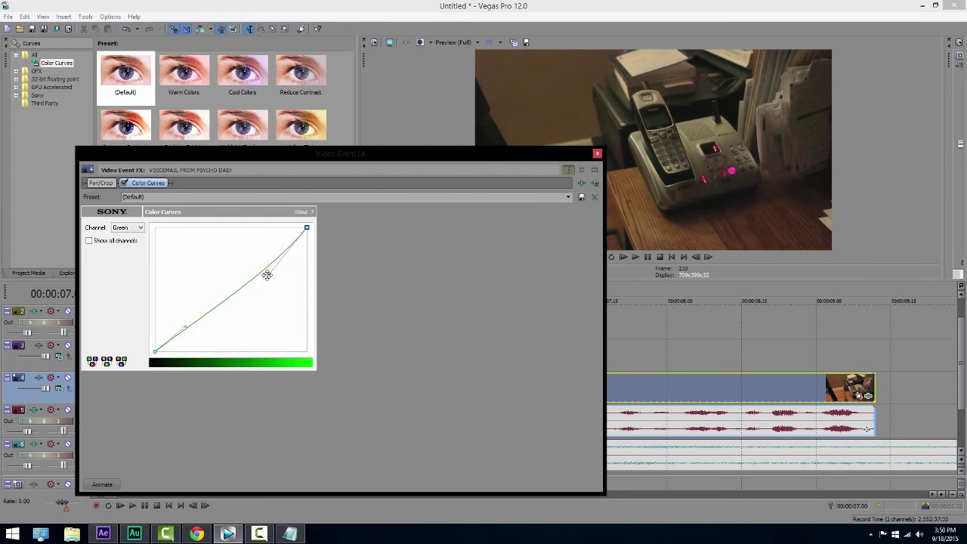
left_click(128, 227)
left_click(125, 251)
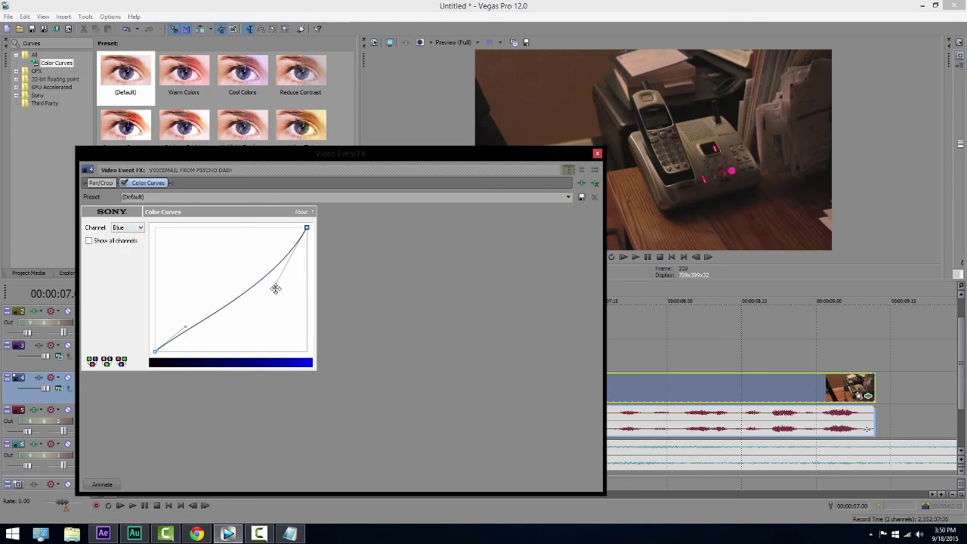
mouse_move(276, 289)
left_mouse_down()
mouse_move(286, 302)
mouse_move(279, 287)
left_mouse_up()
left_click_drag(482, 170, 488, 346)
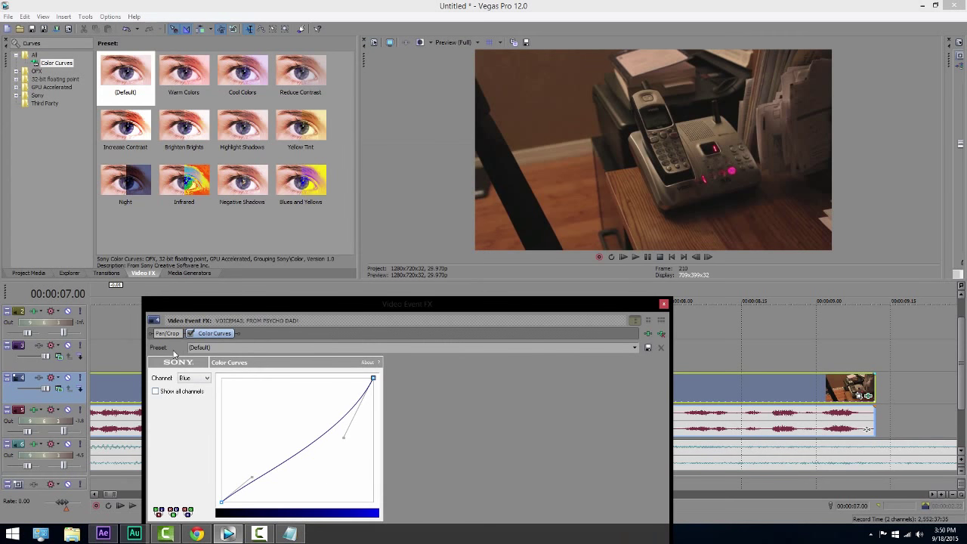
Compare the clip with Color Curves off and on, refine the curve, and save the settings as a preset named Horror Movie Look.
left_click(191, 334)
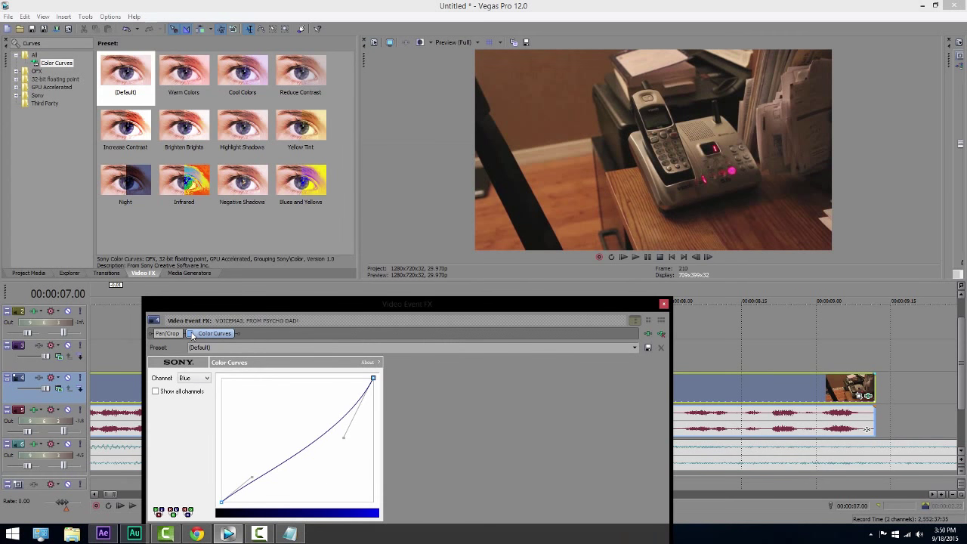
left_click(191, 333)
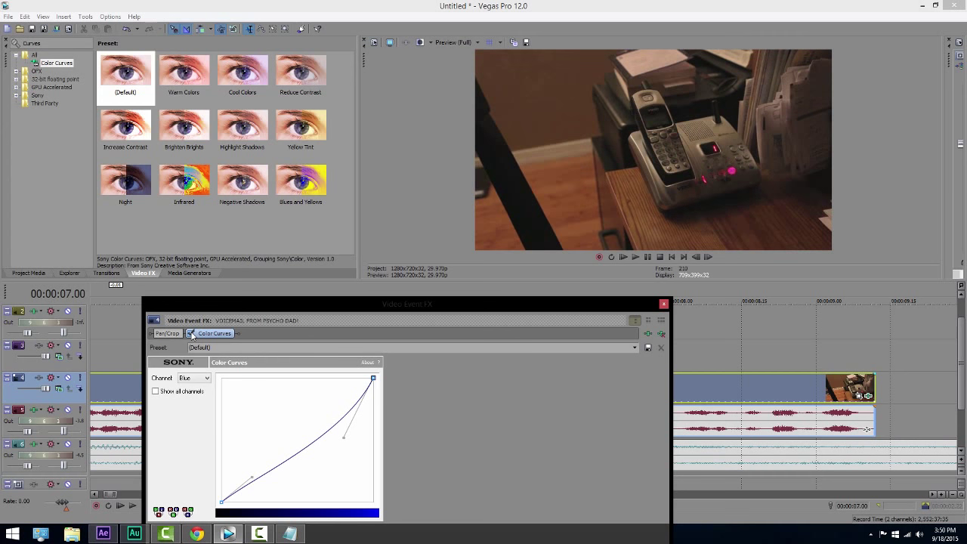
left_click_drag(348, 435, 358, 445)
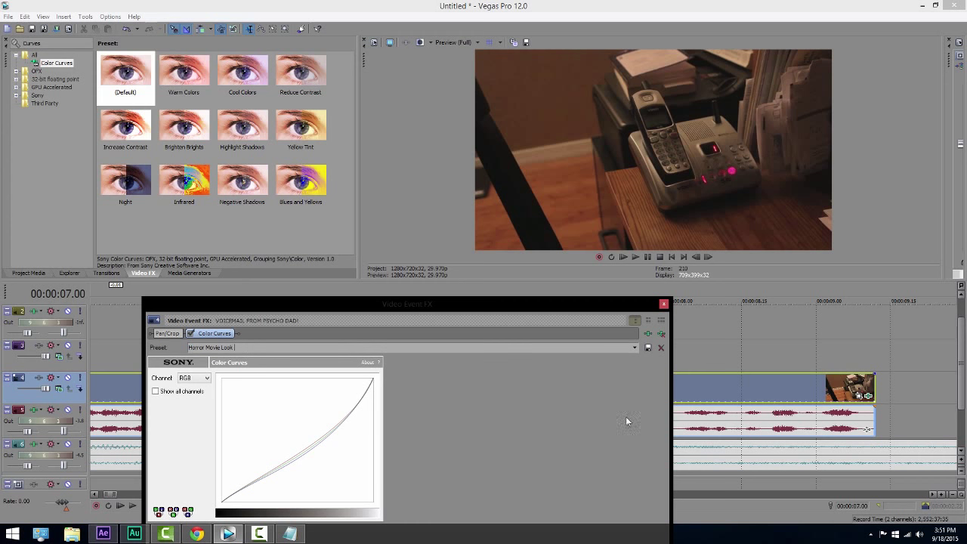
left_click(648, 350)
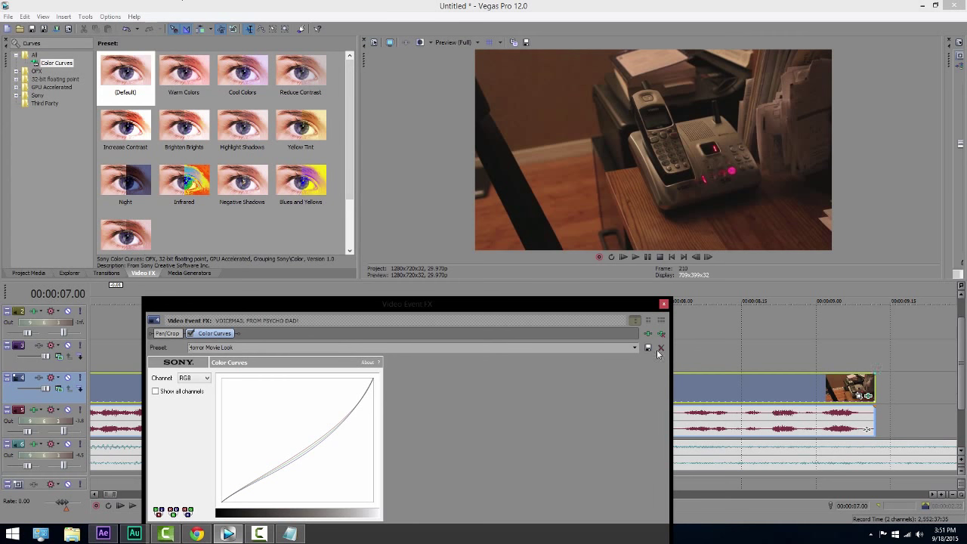
left_click(663, 304)
Apply the saved Horror Movie Look preset to the voicemail clip on the timeline.
left_click(266, 213)
scroll(145, 226, "down", 1)
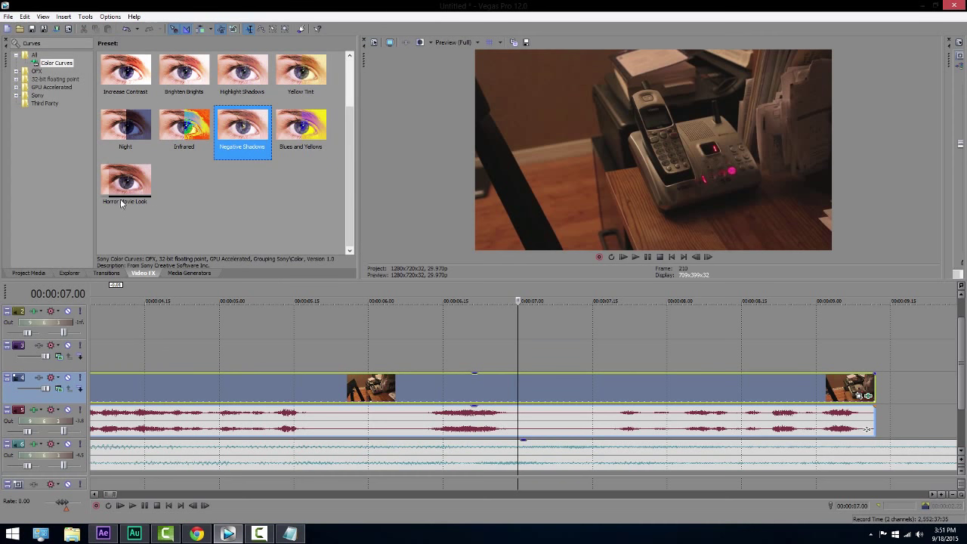
left_click_drag(130, 185, 399, 406)
Check the graded voicemail clip at several points between its start and about 00:00:05.24.
scroll(177, 340, "down", 5)
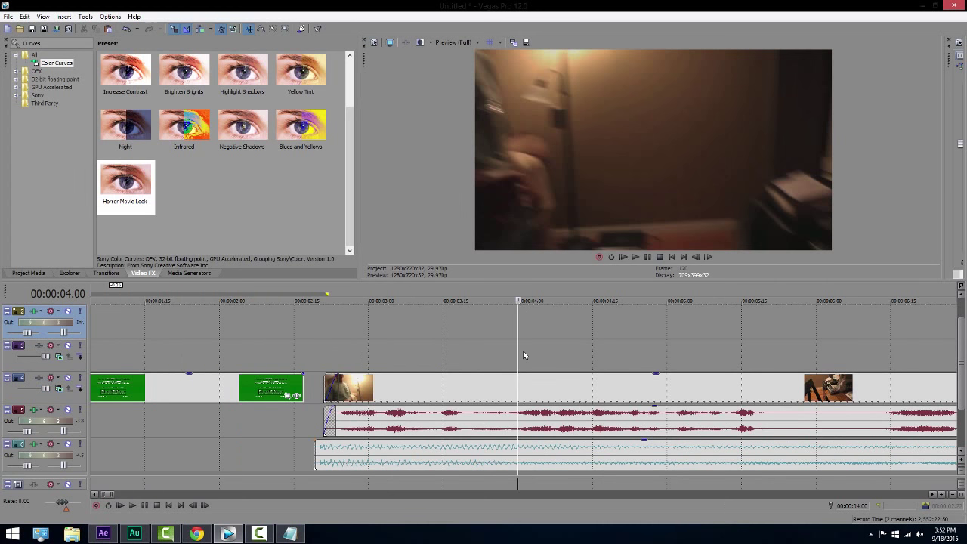
left_click(334, 345)
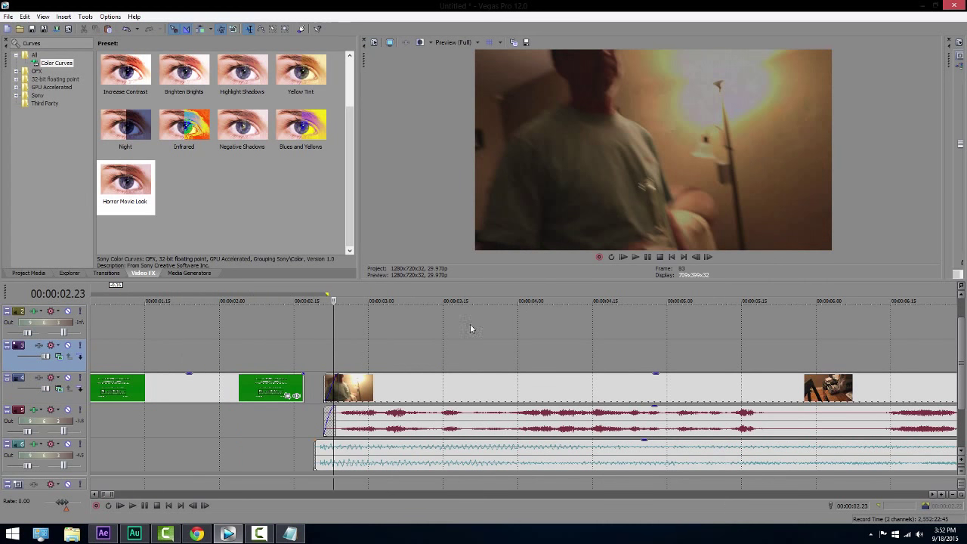
left_click(588, 343)
left_click(722, 317)
left_click(786, 318)
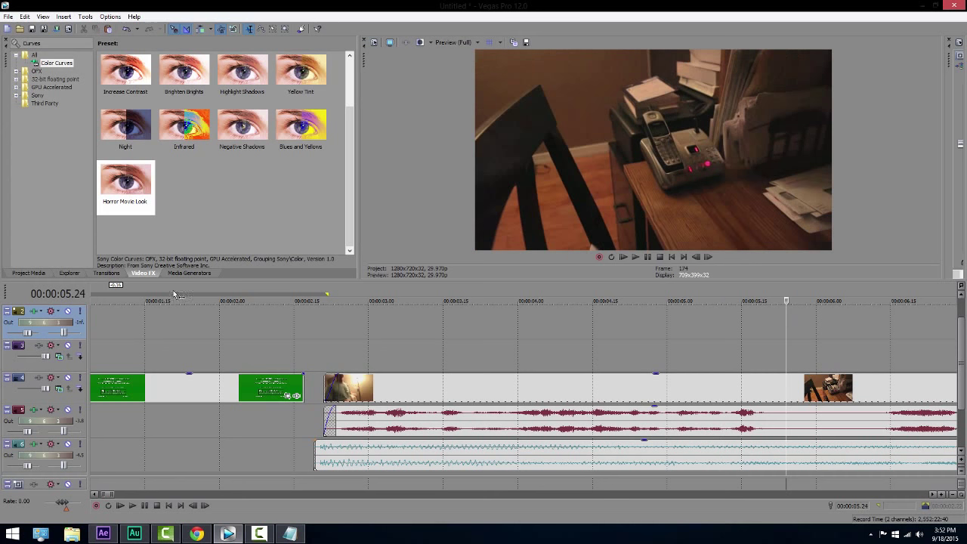
Insert a new video track and place Cinemascope 2-35-1 Croplines.png above the voicemail clip, aligned with its start.
left_click(28, 273)
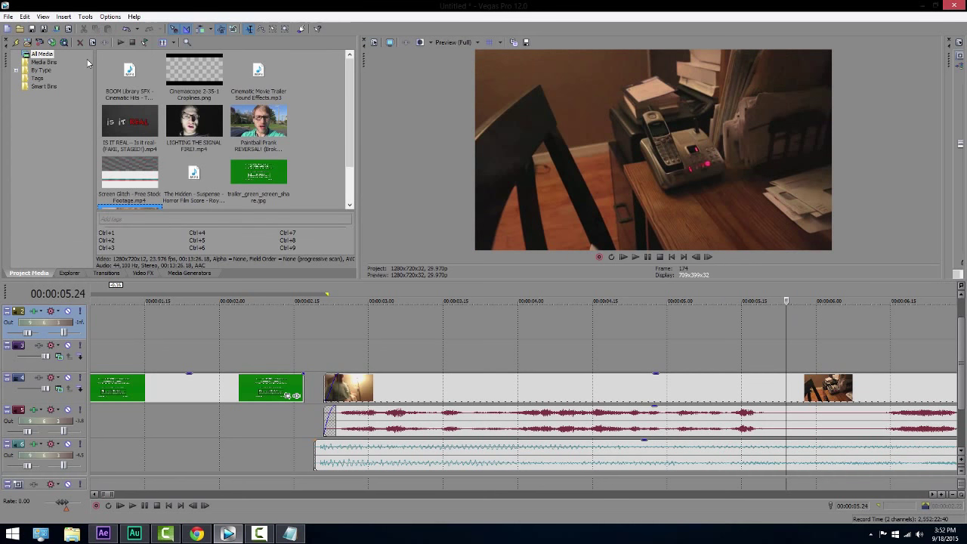
scroll(371, 356, "down", 3)
left_click_drag(194, 86, 289, 325)
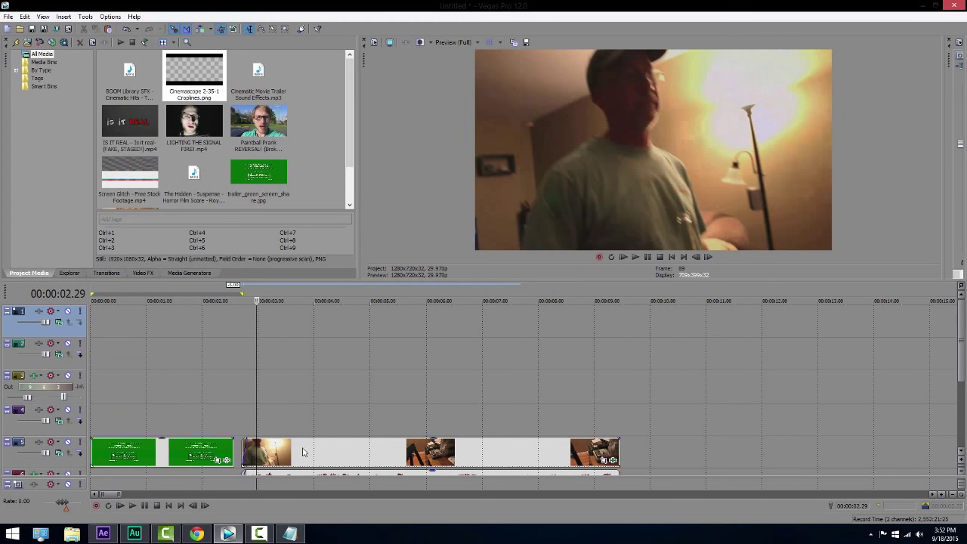
left_click(63, 17)
left_click(76, 64)
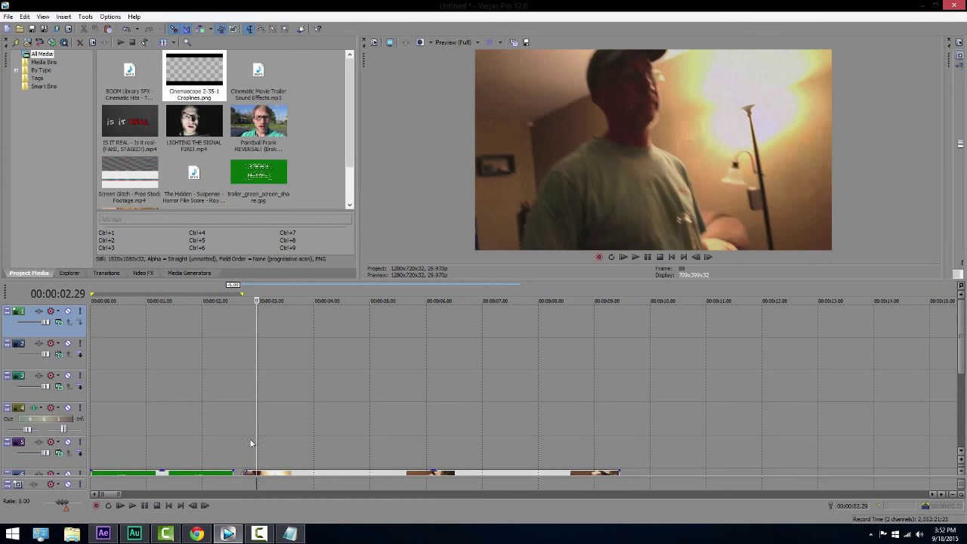
left_click_drag(180, 70, 217, 109)
left_click_drag(264, 415, 260, 402)
Adjust the length of the Cinemascope croplines so they end exactly where the voicemail clip ends.
left_click_drag(961, 323, 958, 361)
left_click(296, 330)
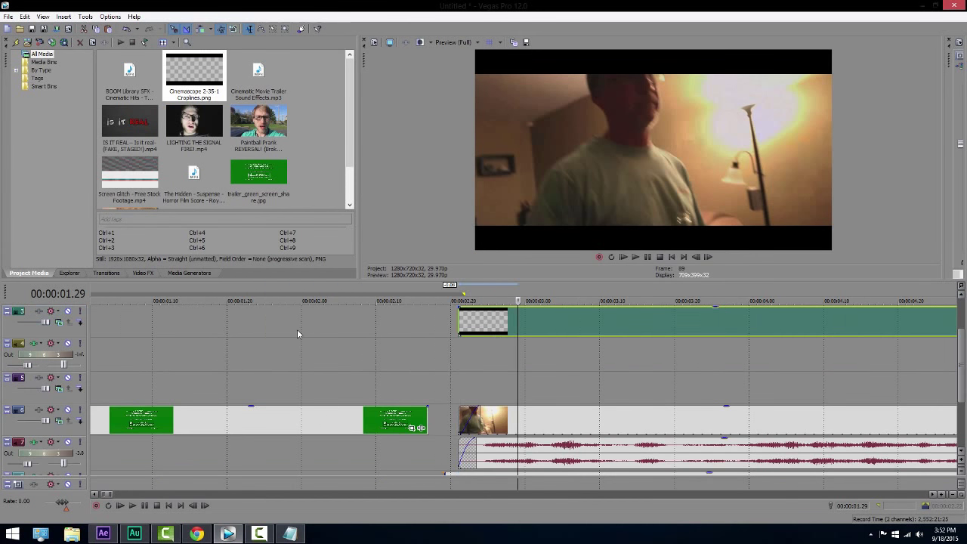
left_click(383, 335)
scroll(484, 401, "down", 2)
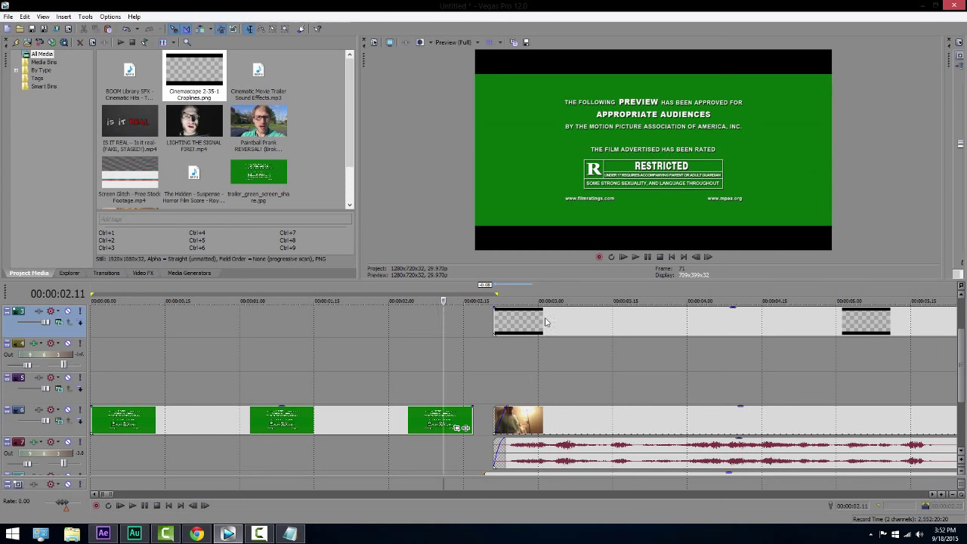
left_click_drag(546, 325, 700, 325)
Play the voicemail section to review it with the Cinemascope croplines.
left_click(540, 469)
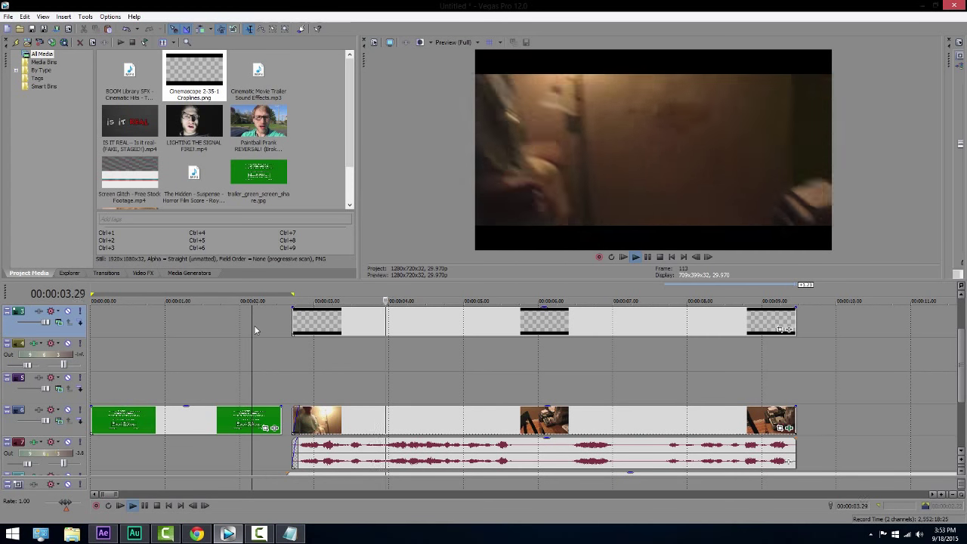
scroll(255, 330, "up", 2)
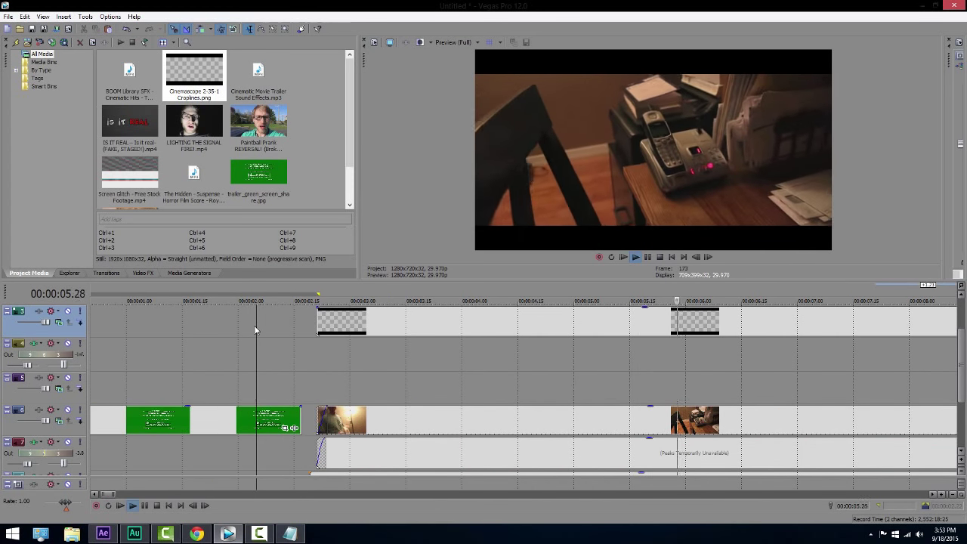
scroll(390, 356, "down", 2)
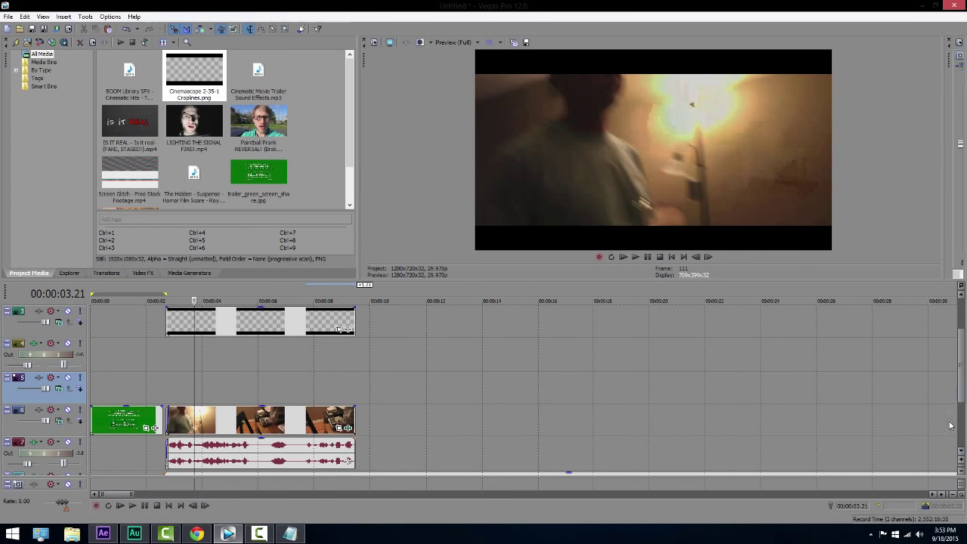
Add Cinematic Movie Trailer Sound Effects.mp3 to the voicemail's audio track, starting around 00:04:00, well past the end of the horror music.
left_click_drag(961, 391, 960, 422)
scroll(570, 413, "up", 3)
left_click(759, 352)
left_click(768, 351)
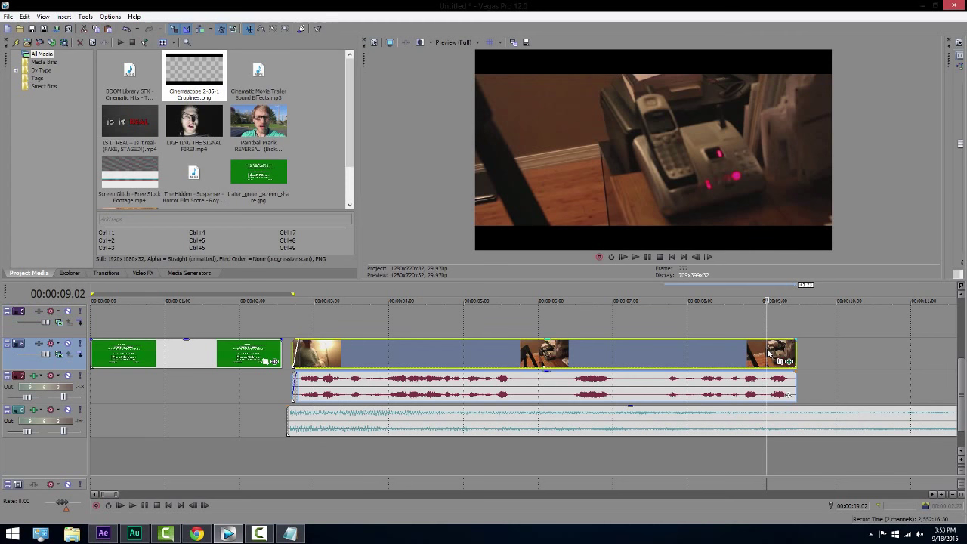
scroll(576, 352, "down", 5)
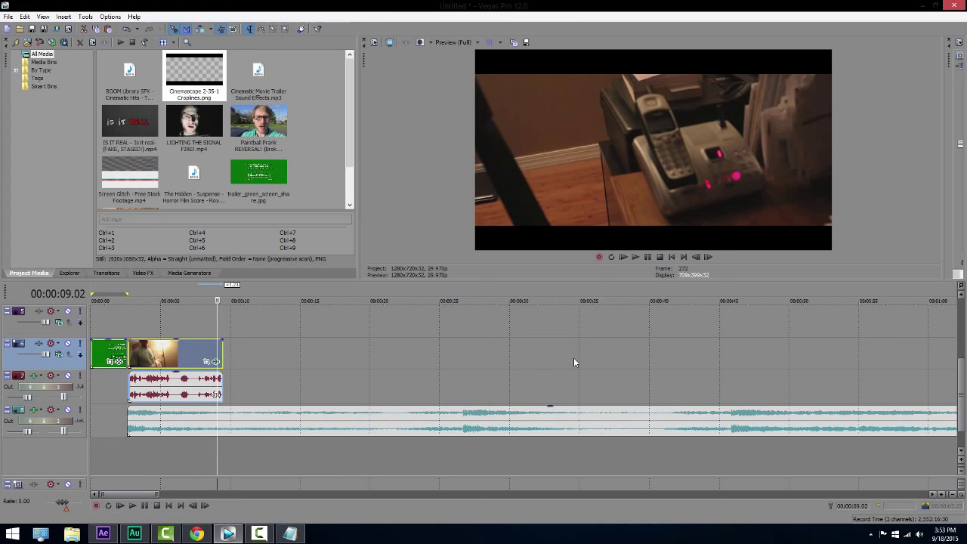
scroll(582, 382, "down", 4)
scroll(295, 415, "up", 1)
scroll(296, 415, "down", 1)
left_click_drag(259, 76, 302, 388)
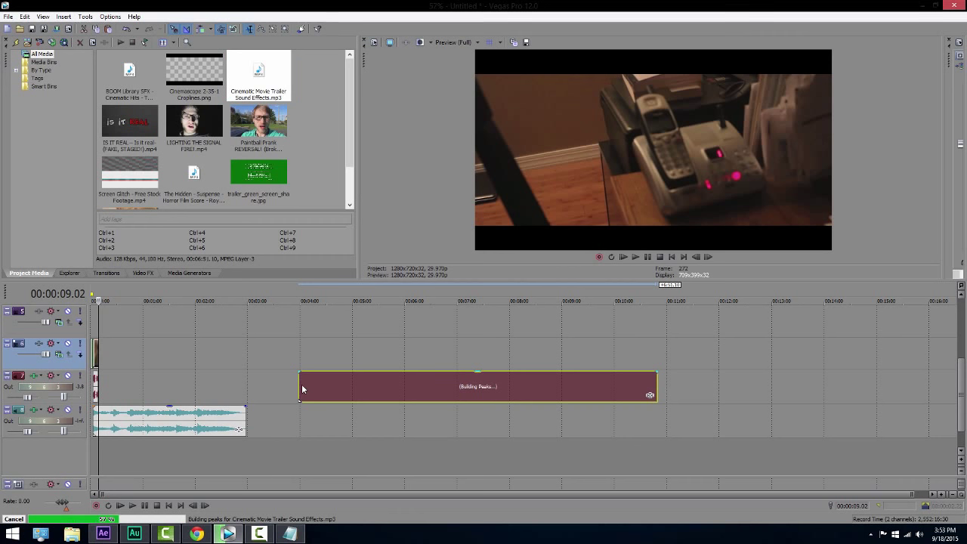
Isolate one short hit at about 00:09:46 from the trailer sound effects and play it.
scroll(302, 388, "up", 5)
left_click(530, 382)
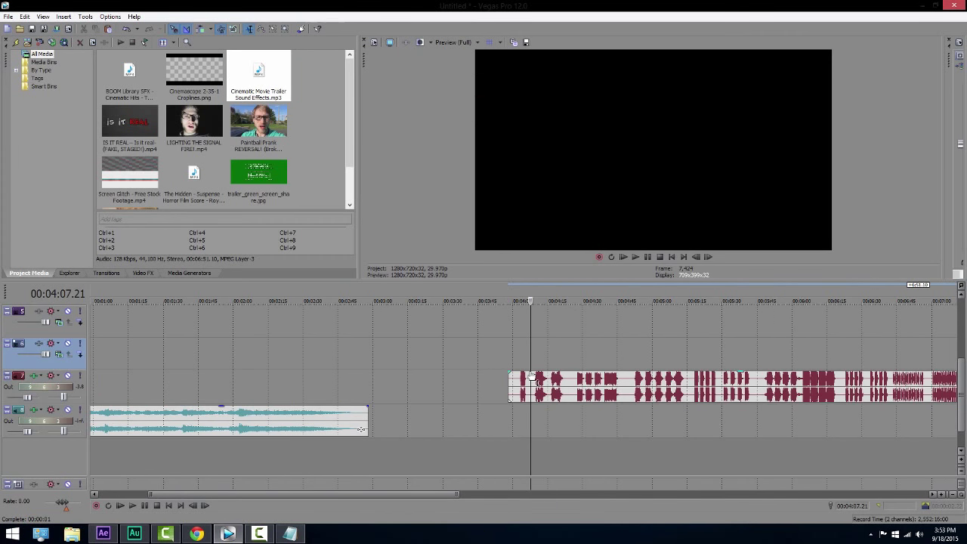
scroll(530, 380, "up", 3)
scroll(530, 380, "down", 8)
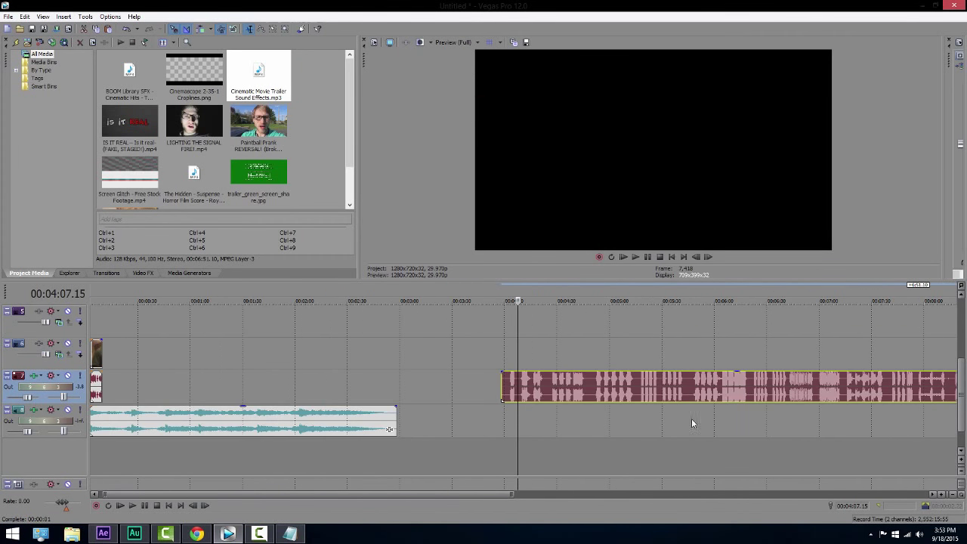
scroll(466, 380, "up", 2)
left_click(700, 387)
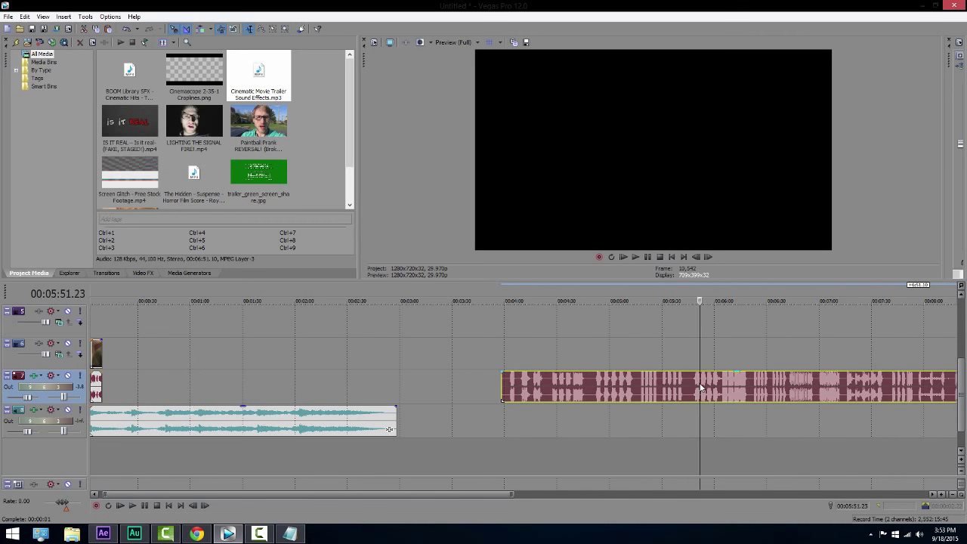
left_click(905, 398)
scroll(905, 397, "up", 1)
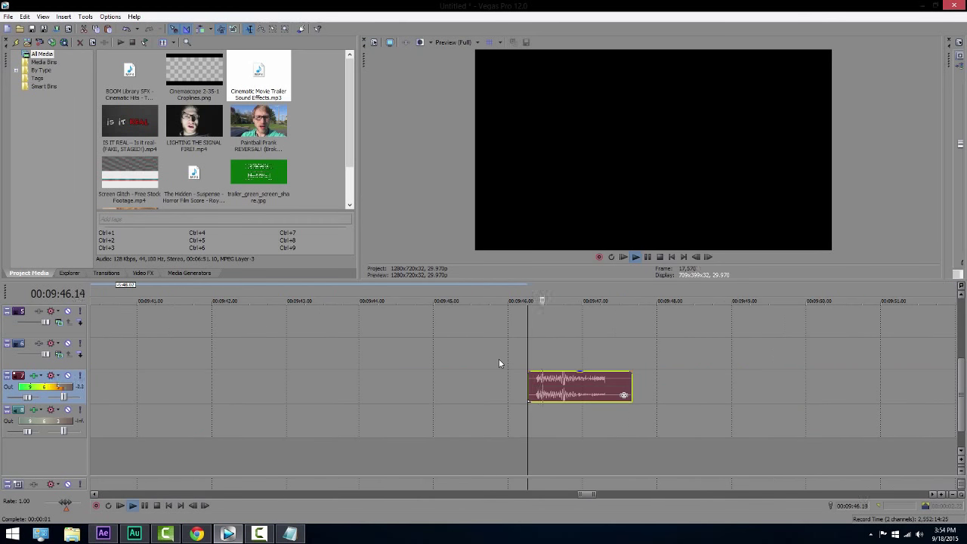
key("space")
Add a short fade-in and a longer fade-out to the isolated sound effect.
left_click_drag(631, 373, 602, 396)
left_click_drag(530, 374, 535, 387)
left_click(555, 389)
scroll(530, 382, "up", 5)
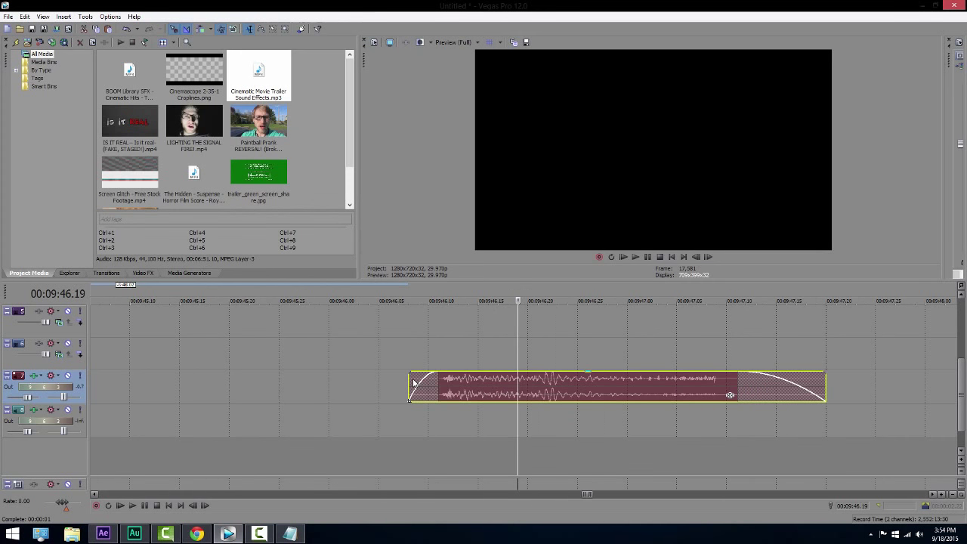
scroll(559, 400, "down", 3)
Move the faded sound effect to a new audio track below the music, starting near the voicemail clip's end at about 00:00:09.10.
left_click(545, 388)
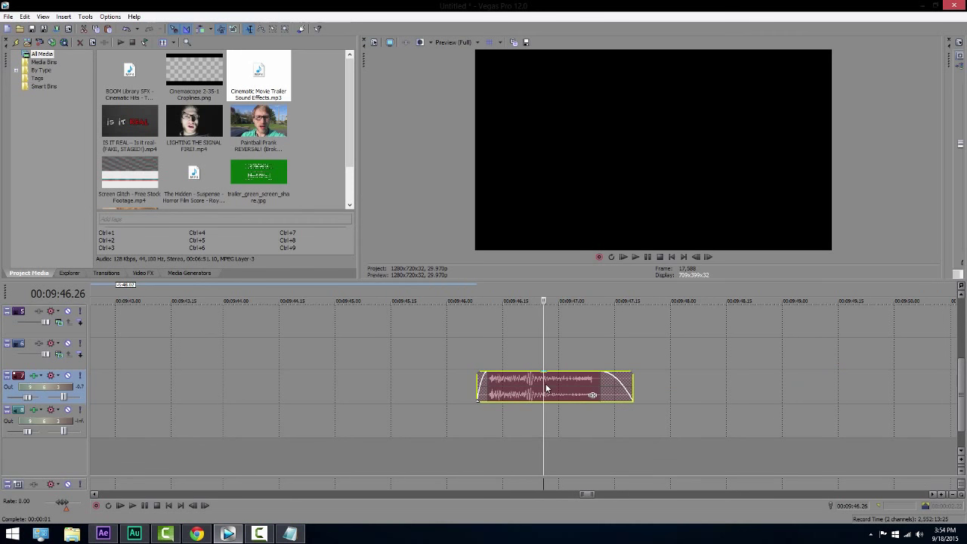
key("Delete")
scroll(533, 312, "down", 12)
left_click(95, 347)
scroll(188, 438, "up", 11)
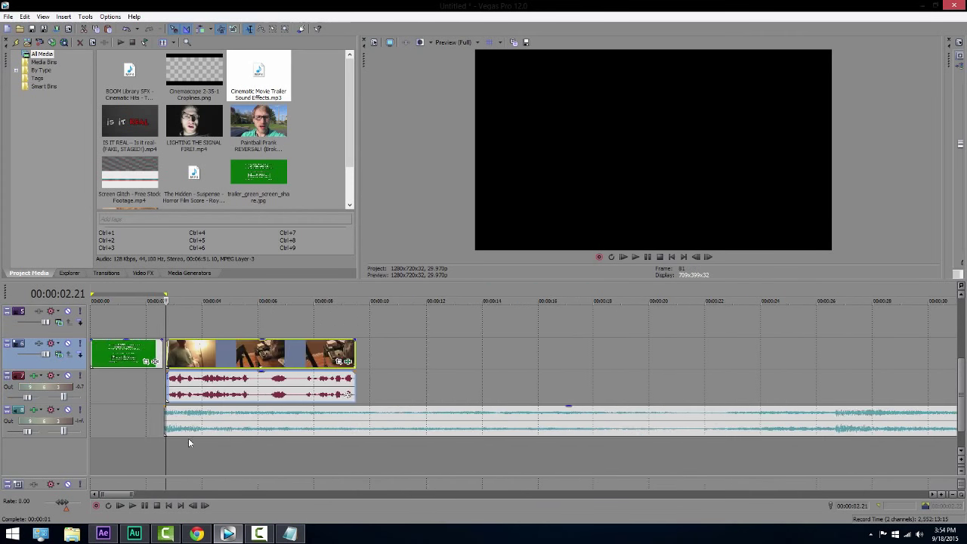
scroll(323, 455, "down", 3)
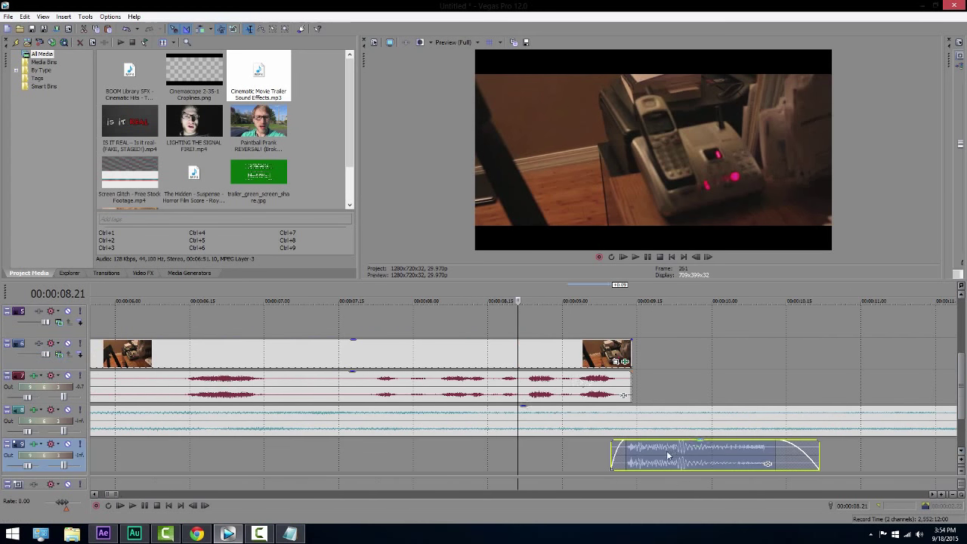
scroll(312, 384, "down", 5)
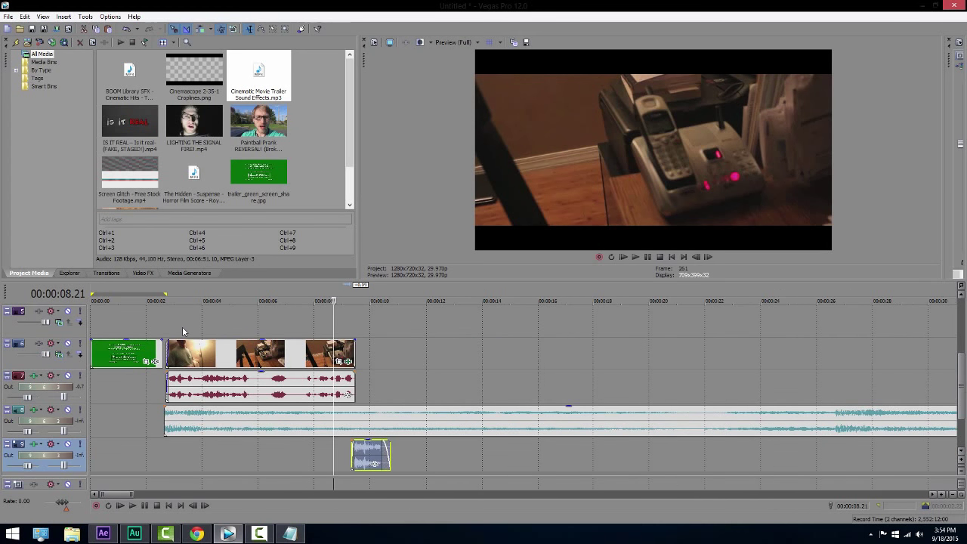
Play the end of the first voicemail clip with its sound effect, and the second voicemail clip that follows it.
left_click(217, 332)
key("space")
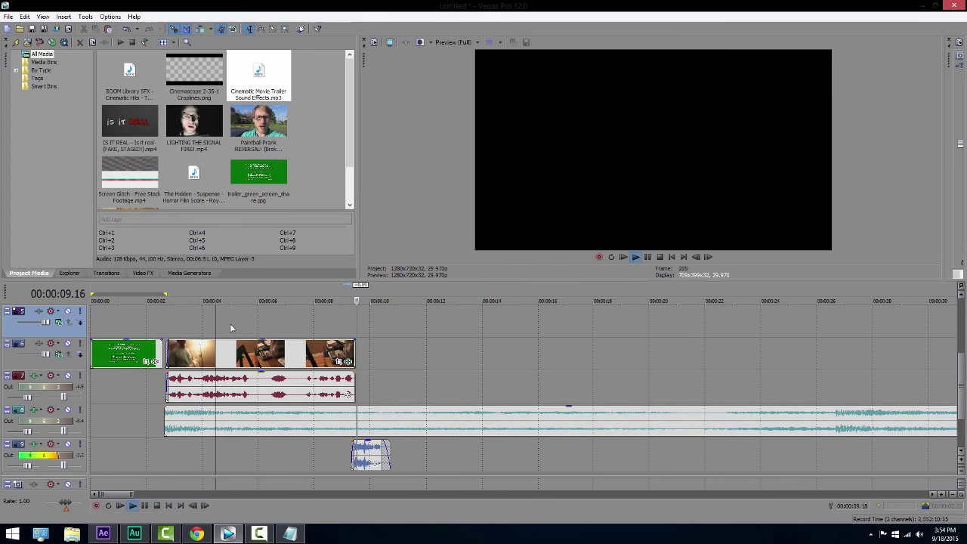
key("space")
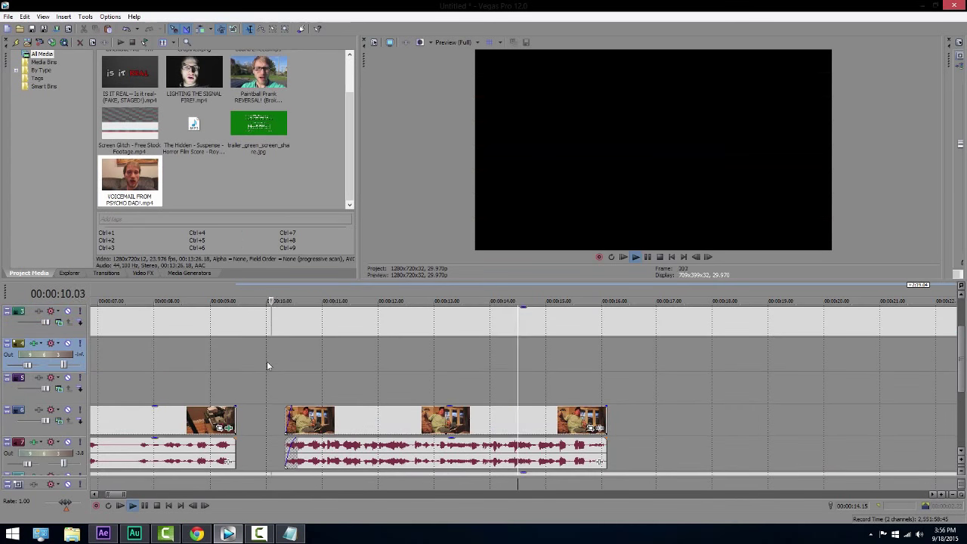
key("space")
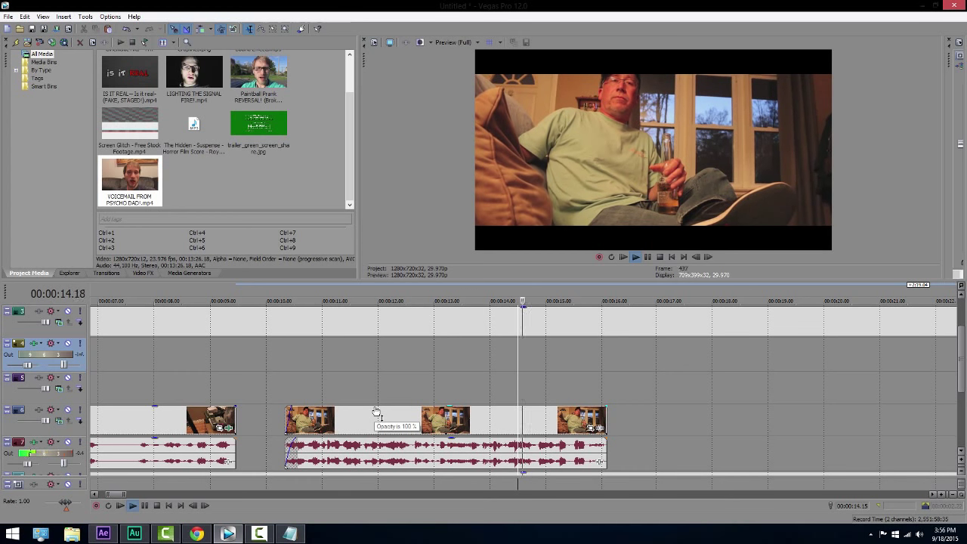
key("space")
Reframe the second voicemail clip by moving its pan/crop frame up to a Y center of 270, bringing the man's cap into view.
left_click(424, 418)
scroll(317, 361, "up", 1)
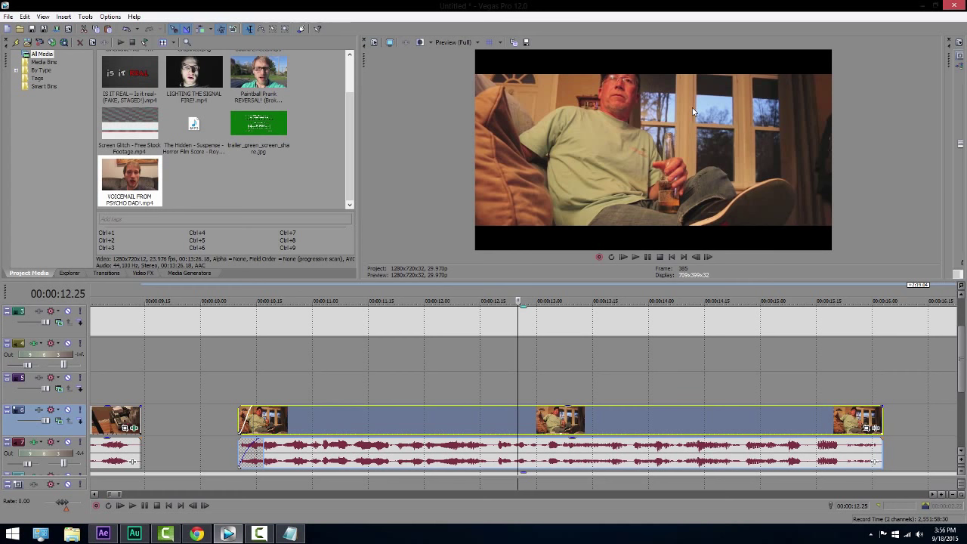
scroll(597, 422, "down", 3)
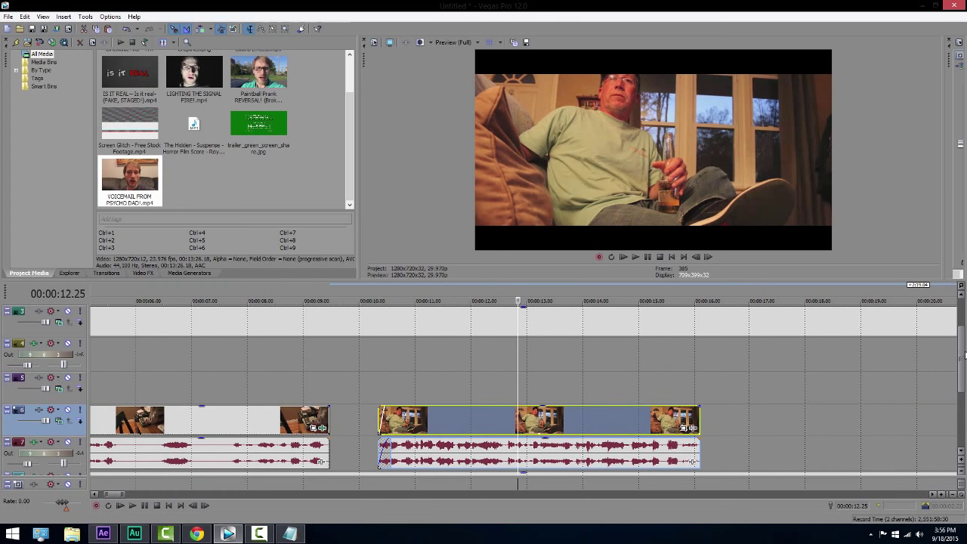
left_click_drag(960, 362, 960, 376)
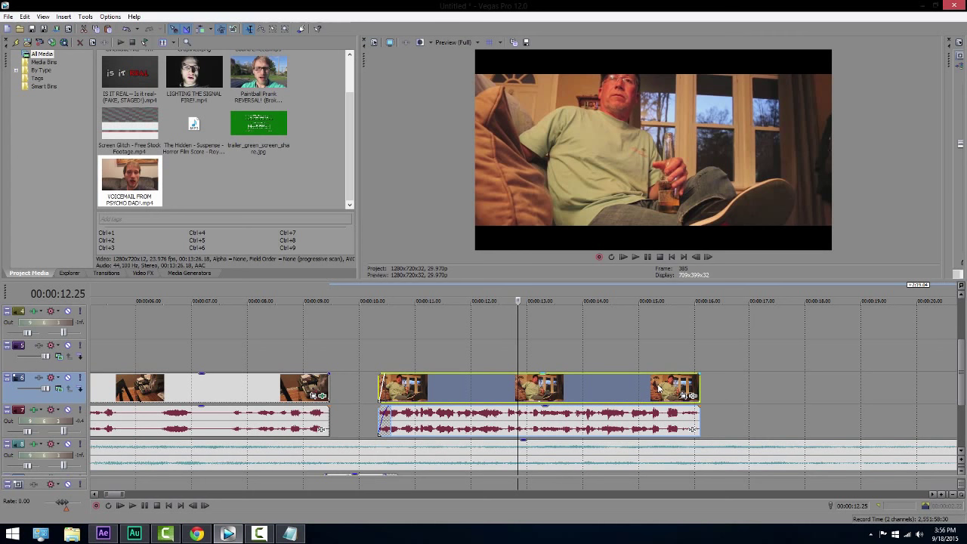
left_click(682, 396)
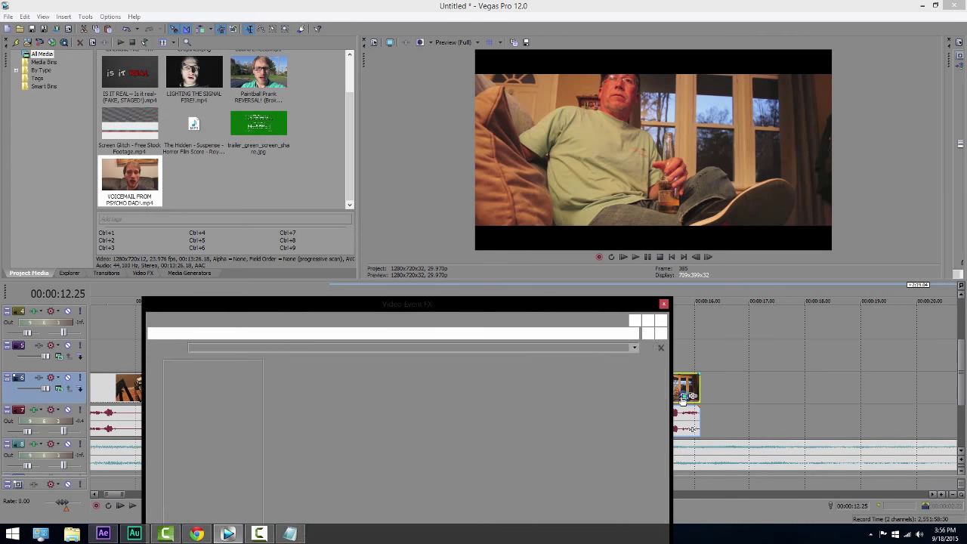
left_click_drag(554, 310, 519, 168)
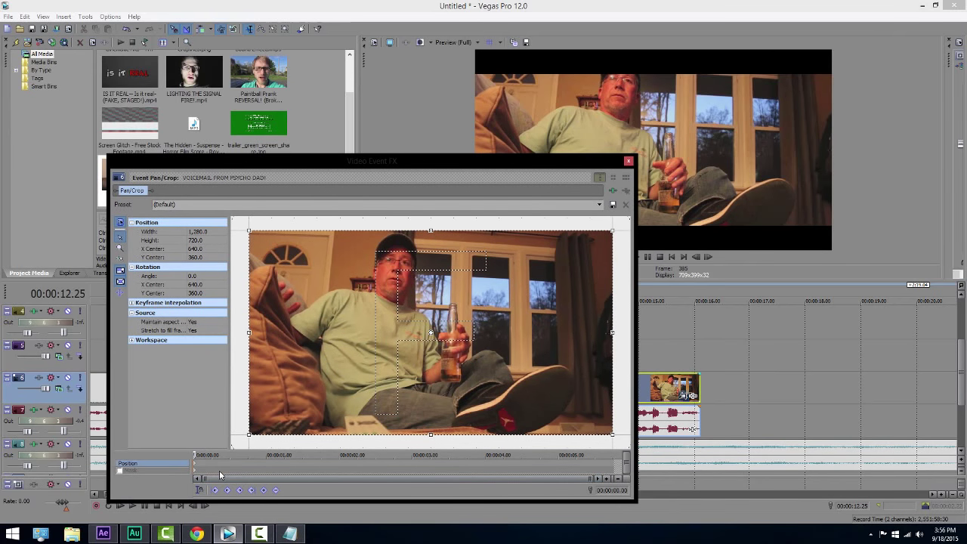
left_click_drag(372, 272, 373, 242)
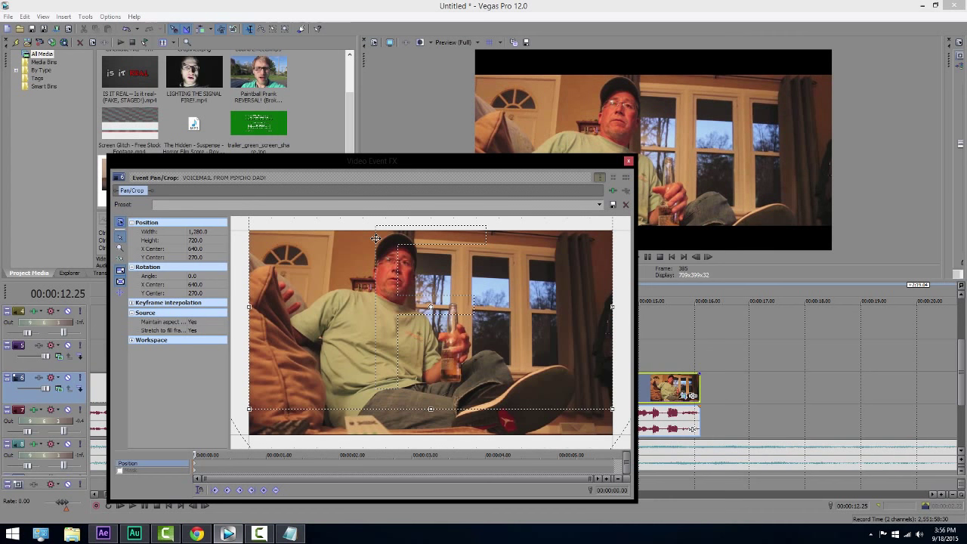
left_click_drag(504, 161, 524, 284)
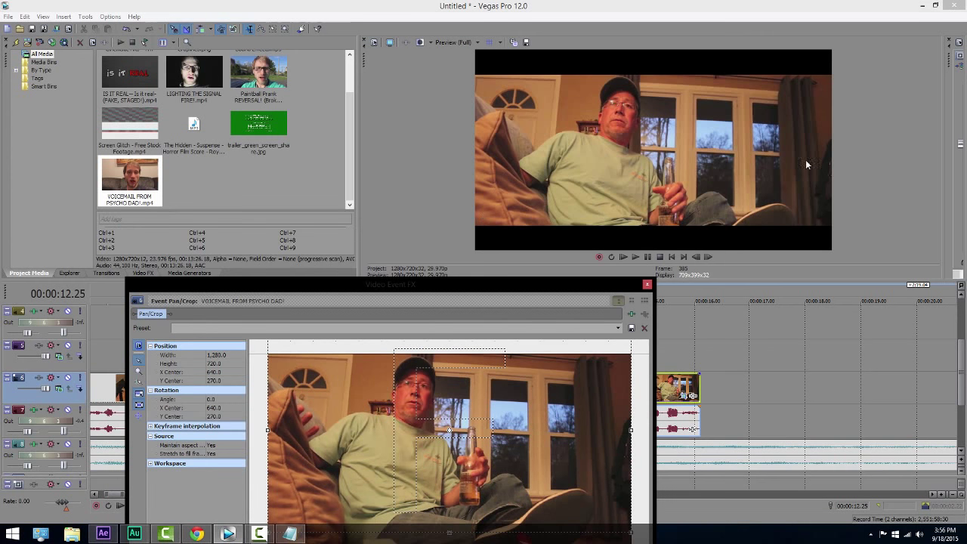
left_click(647, 285)
Play the reframed second voicemail clip from its start at about 00:00:10.10.
scroll(453, 328, "up", 2)
scroll(290, 329, "down", 1)
left_click(277, 332)
left_click(315, 338)
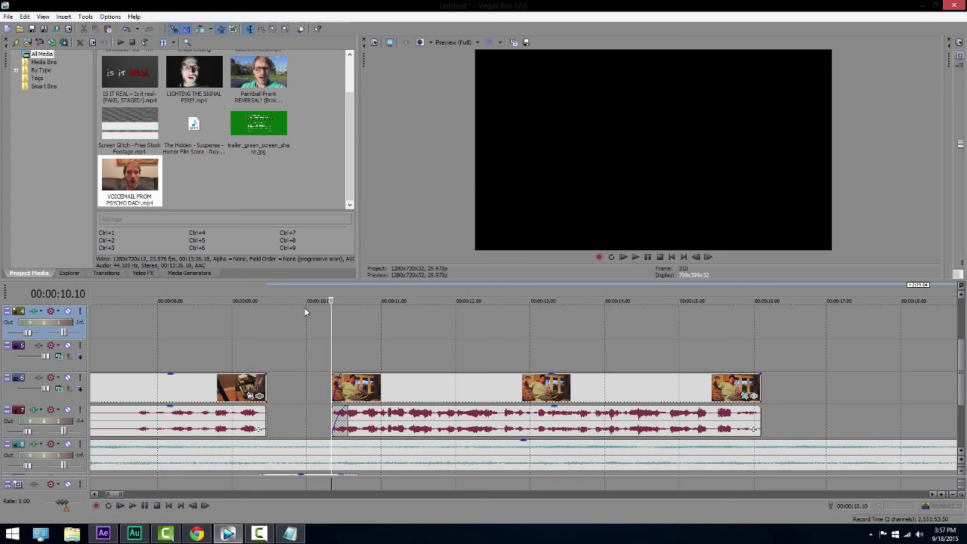
key("space")
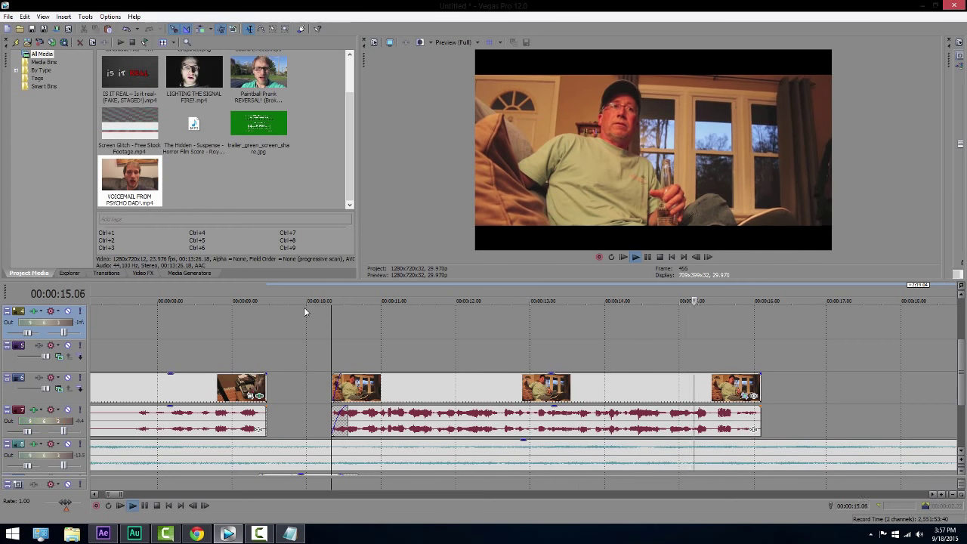
key("space")
Apply the Horror Movie Look preset of Color Curves to the second voicemail clip.
left_click(475, 360)
left_click(598, 353)
scroll(378, 340, "down", 2)
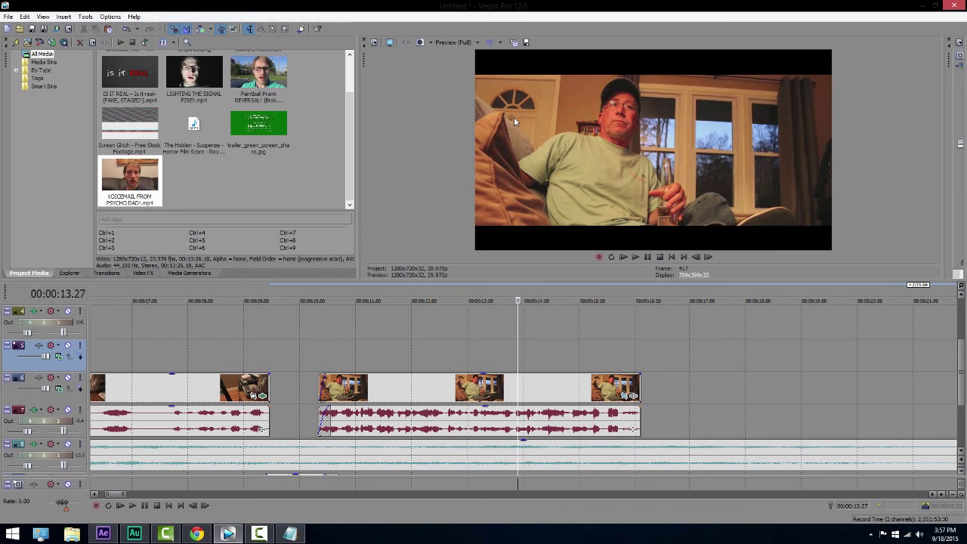
left_click(139, 273)
left_click_drag(144, 198, 434, 385)
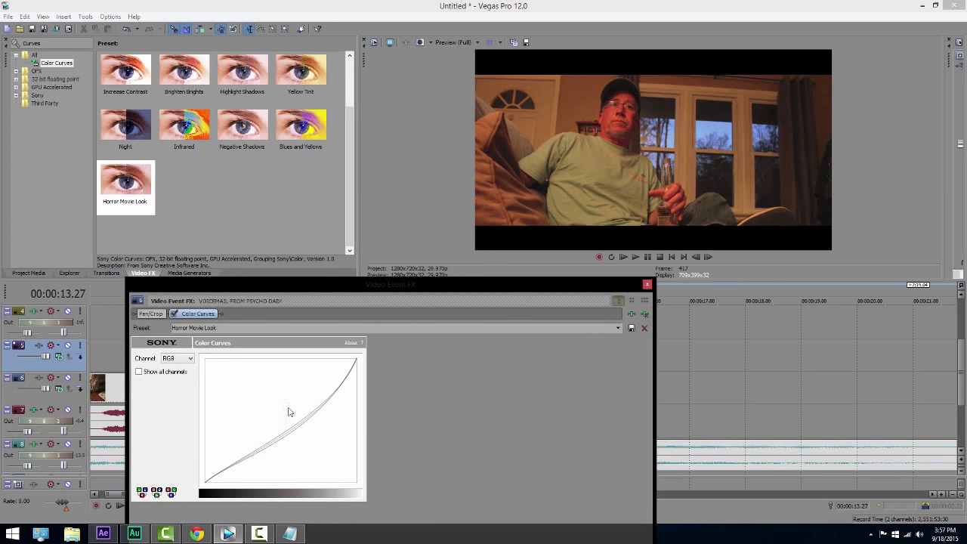
Fine-tune the second voicemail clip's color curves channel by channel, raising the upper part of the blue curve.
left_click(181, 362)
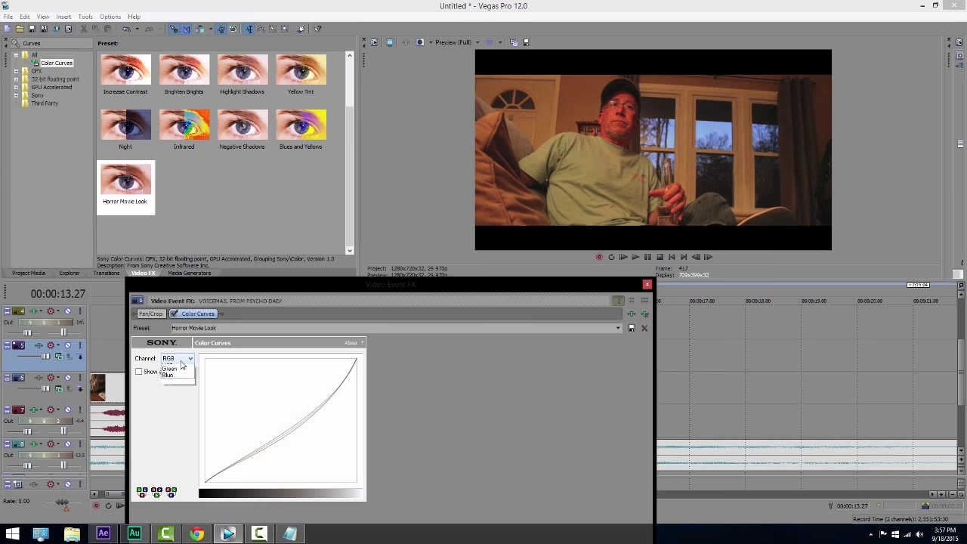
left_click(174, 377)
mouse_move(333, 414)
left_mouse_down()
mouse_move(320, 401)
mouse_move(341, 428)
mouse_move(323, 419)
mouse_move(332, 428)
left_mouse_up()
left_click(178, 358)
left_click(174, 384)
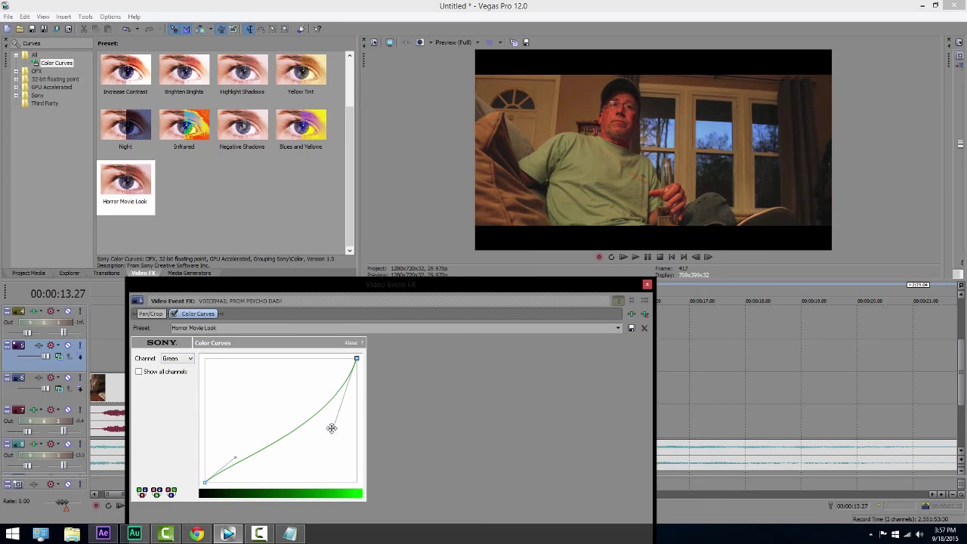
left_click(178, 359)
left_click(174, 392)
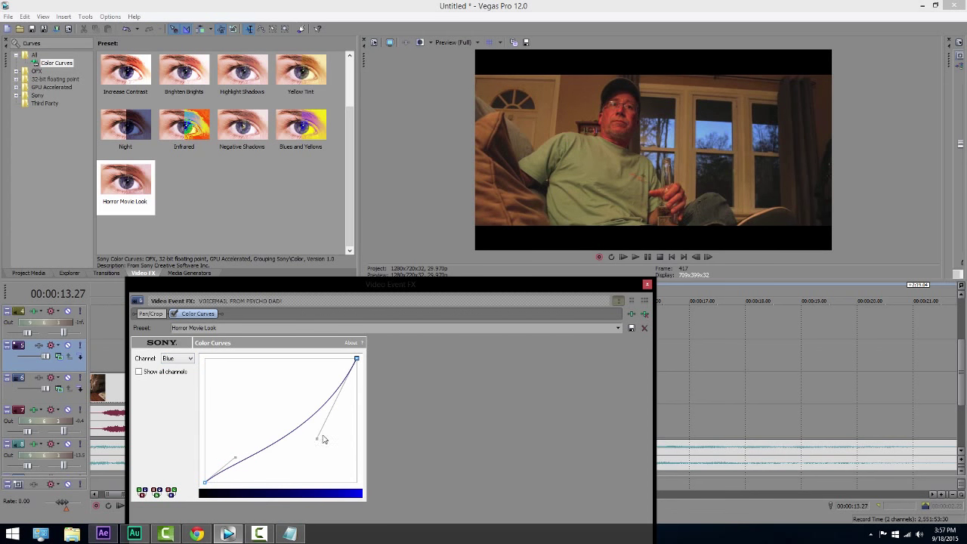
left_click_drag(320, 438, 296, 413)
left_click(151, 313)
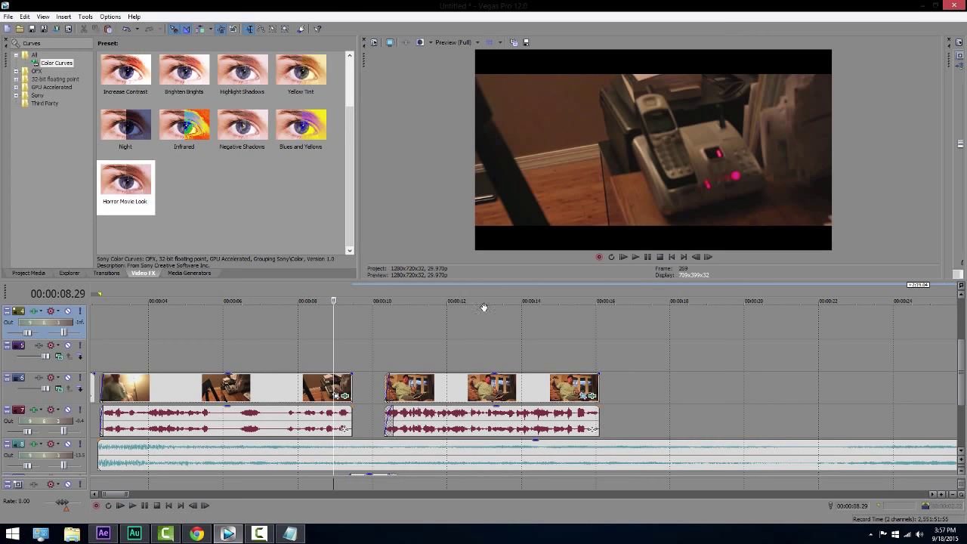
Play the sequence from about 00:00:08.29, across the sound effect and into the color-graded second voicemail clip.
key("space")
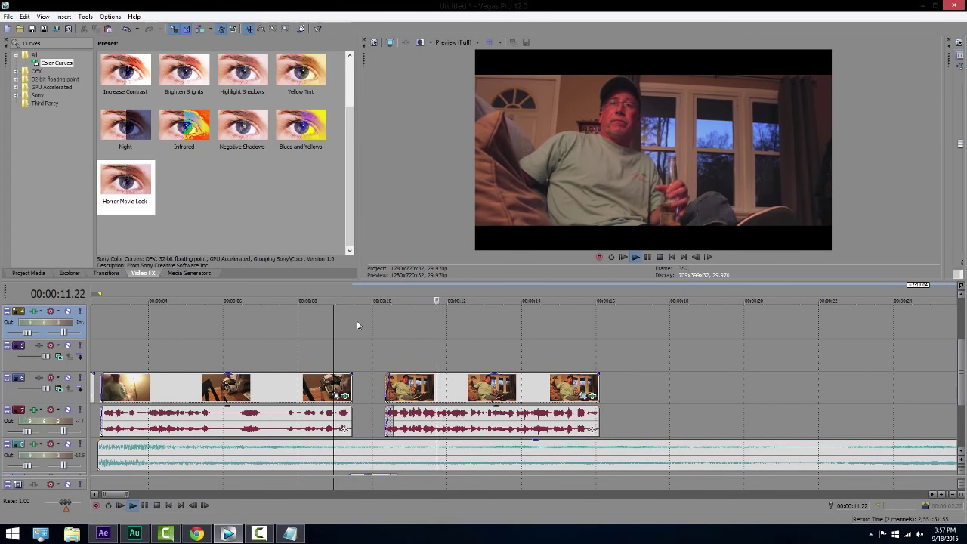
left_click_drag(963, 390, 963, 406)
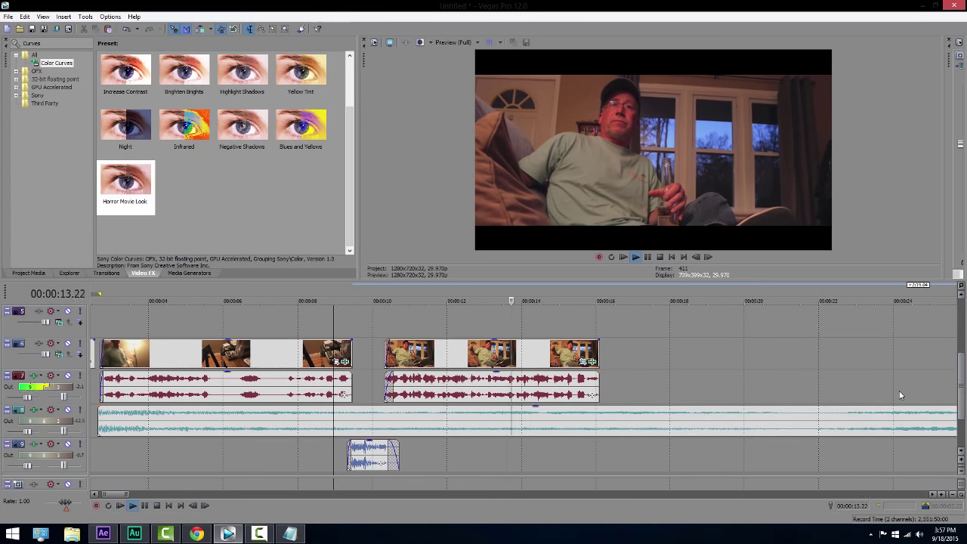
scroll(900, 391, "up", 1)
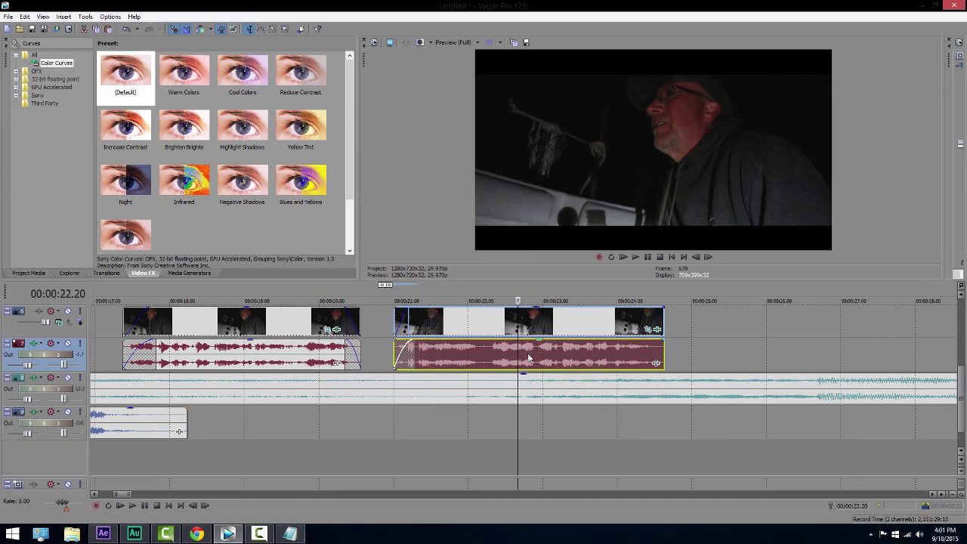
Add a Reverb effect with the Medium hall preset to the audio of the Paintball Prank clip starting near 00:00:21.
right_click(529, 358)
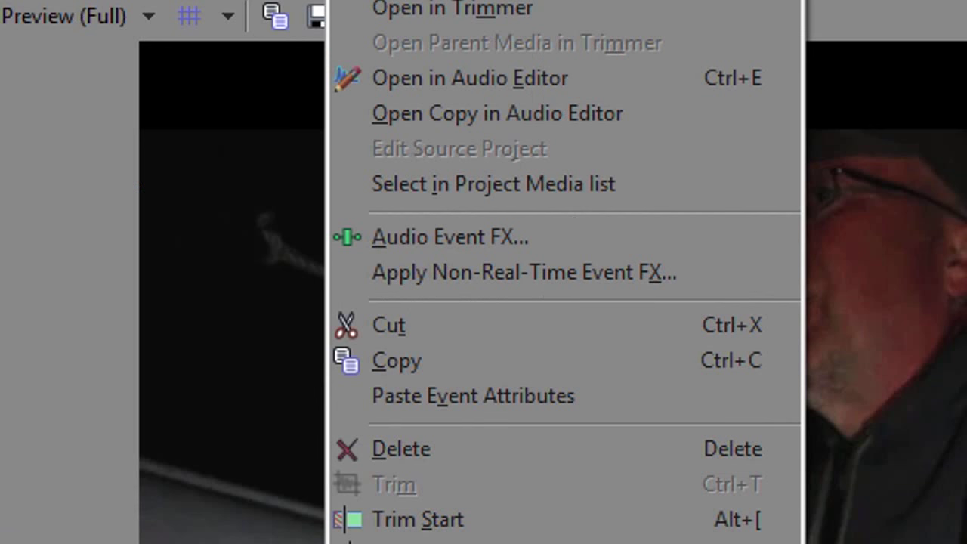
left_click(457, 238)
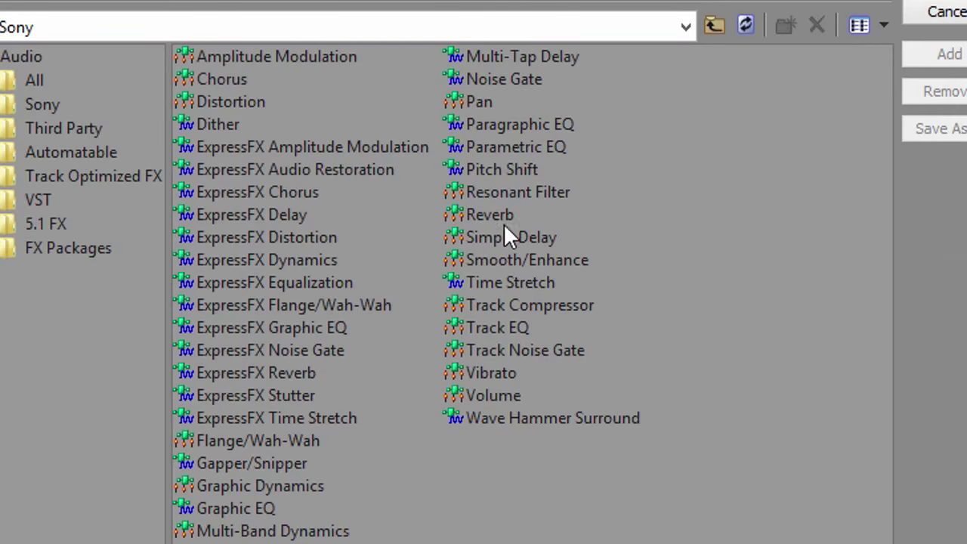
left_click(504, 213)
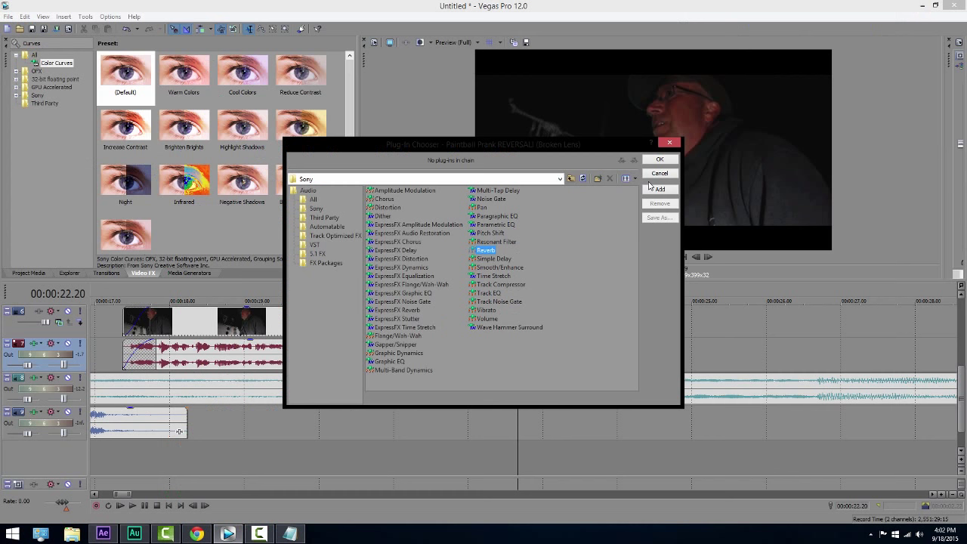
left_click(658, 189)
left_click(660, 159)
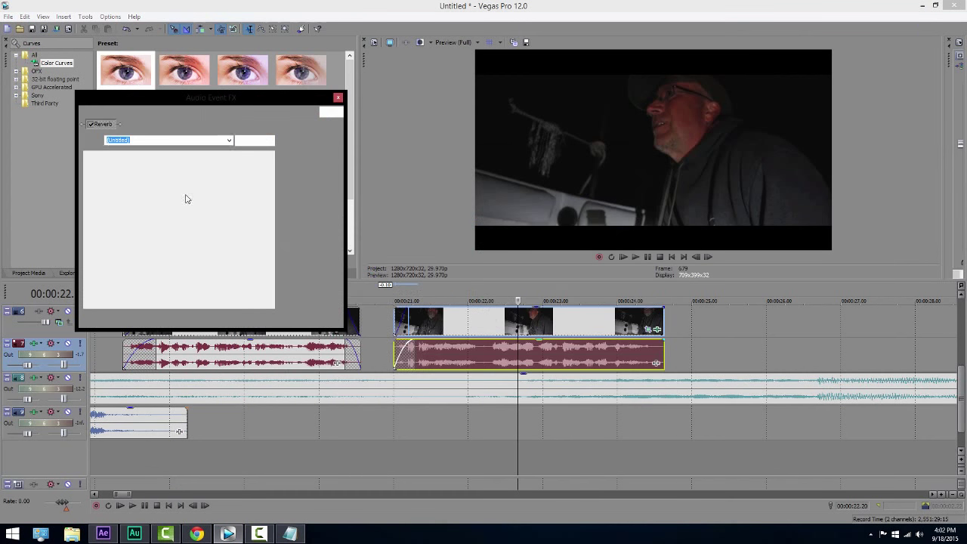
left_click(229, 140)
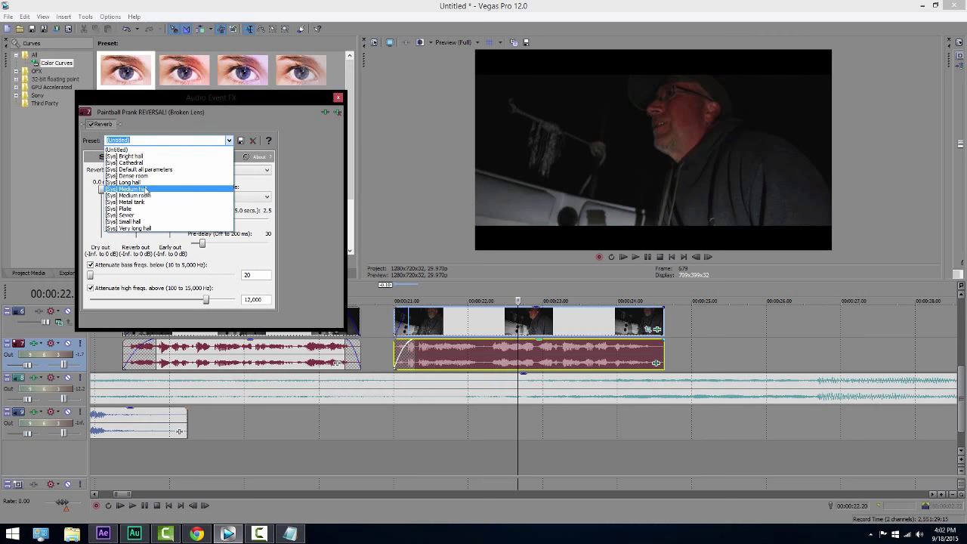
left_click(146, 188)
left_click(338, 98)
Play the Paintball Prank clip from about 00:00:21 to hear the reverb on its audio.
left_click(413, 321)
key("space")
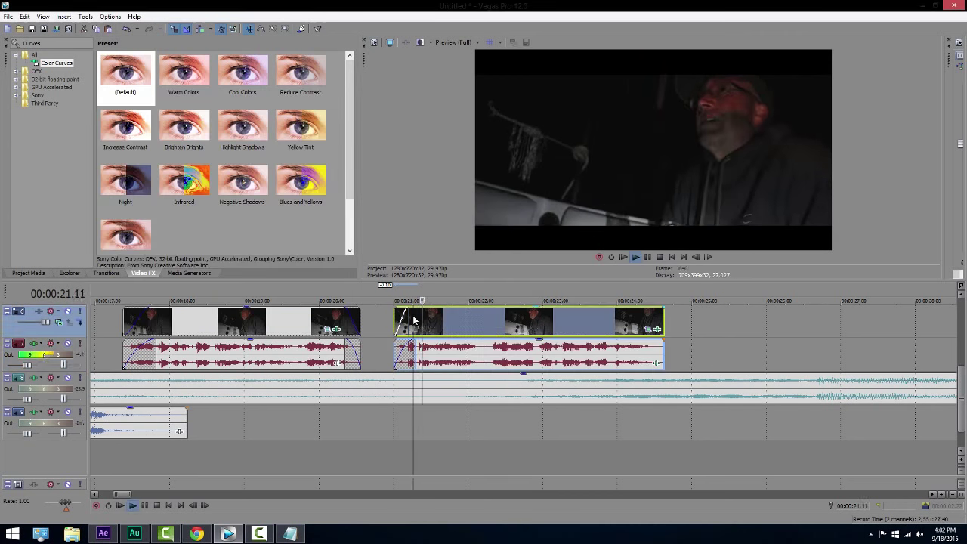
scroll(565, 346, "up", 2)
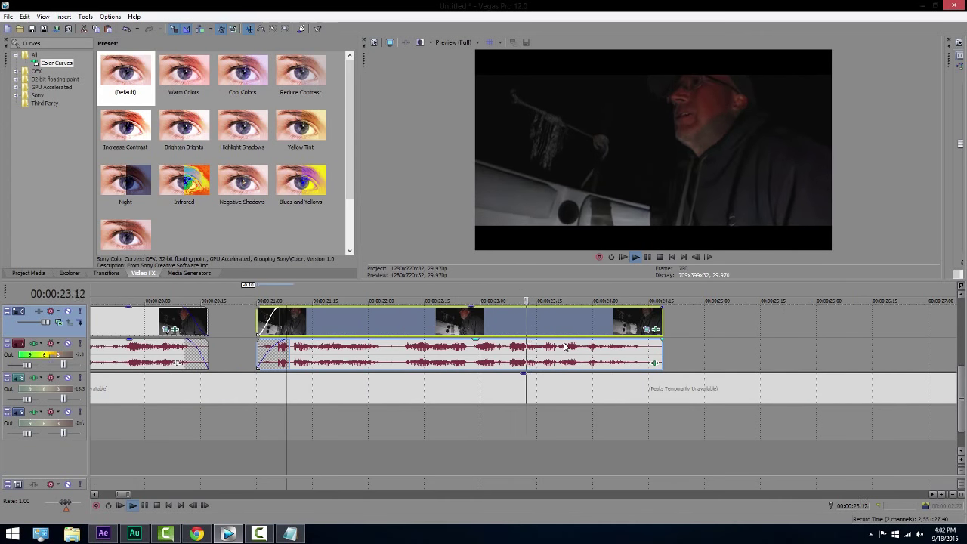
key("space")
Add Cinematic Movie Trailer Sound Effects.mp3 to the sound effects track around 00:00:28, after the last Paintball Prank clip.
scroll(483, 331, "down", 5)
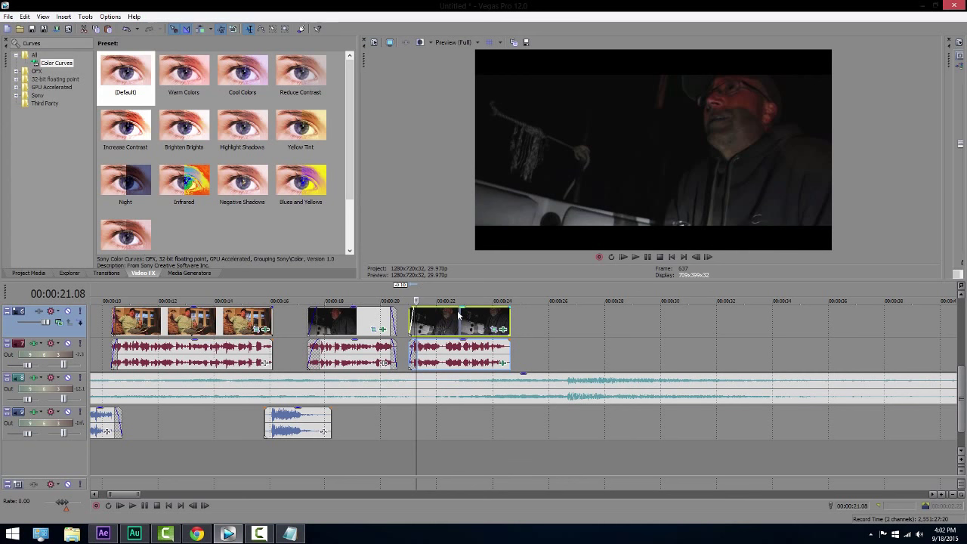
left_click(28, 273)
scroll(428, 344, "up", 1)
scroll(429, 344, "down", 1)
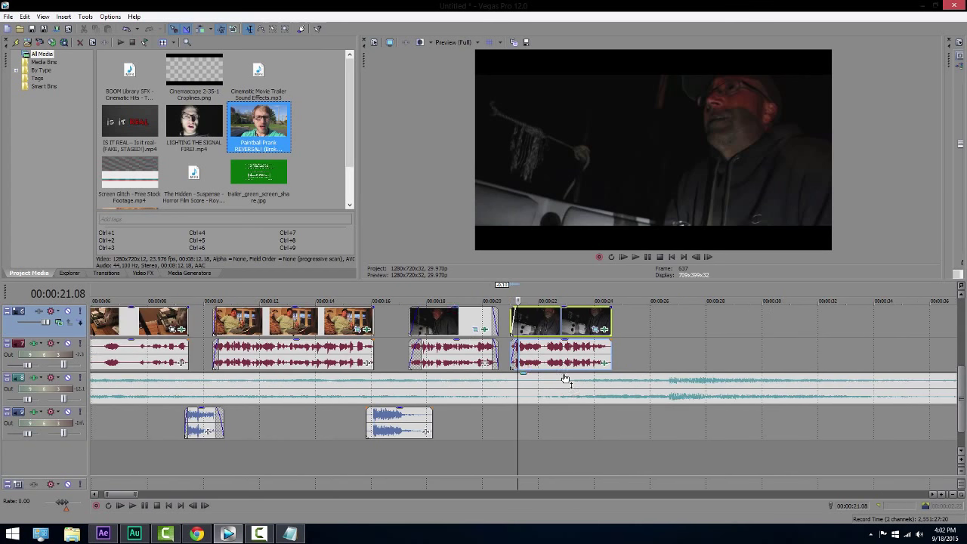
left_click_drag(252, 74, 704, 434)
scroll(704, 434, "down", 2)
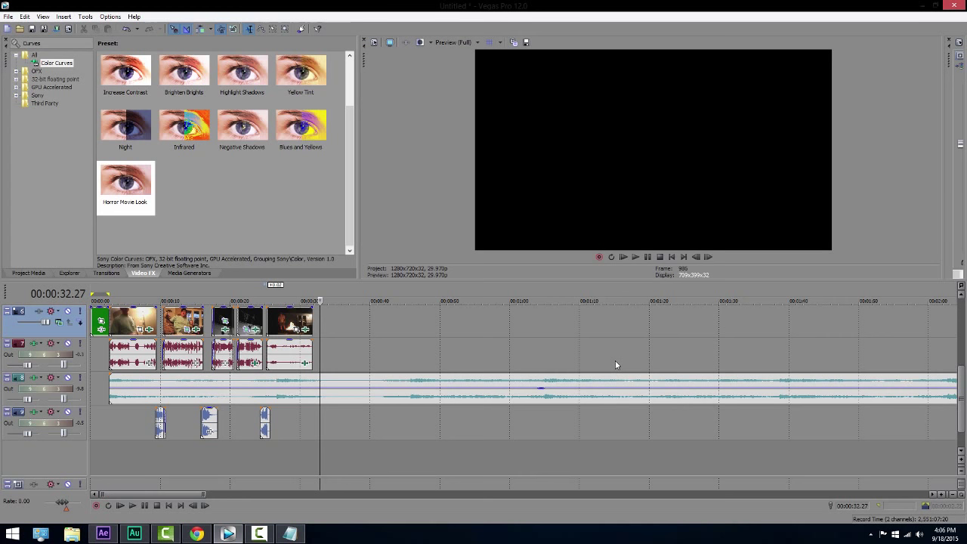
Add Cinematic Movie Trailer Sound Effects.mp3 to the music track around 00:05:00, well past the end of the horror music.
scroll(615, 362, "down", 5)
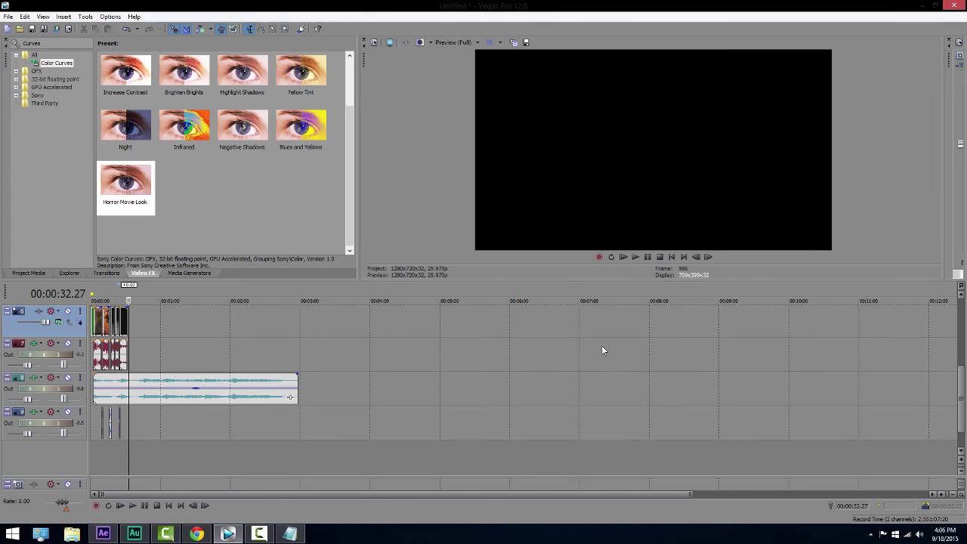
left_click(35, 273)
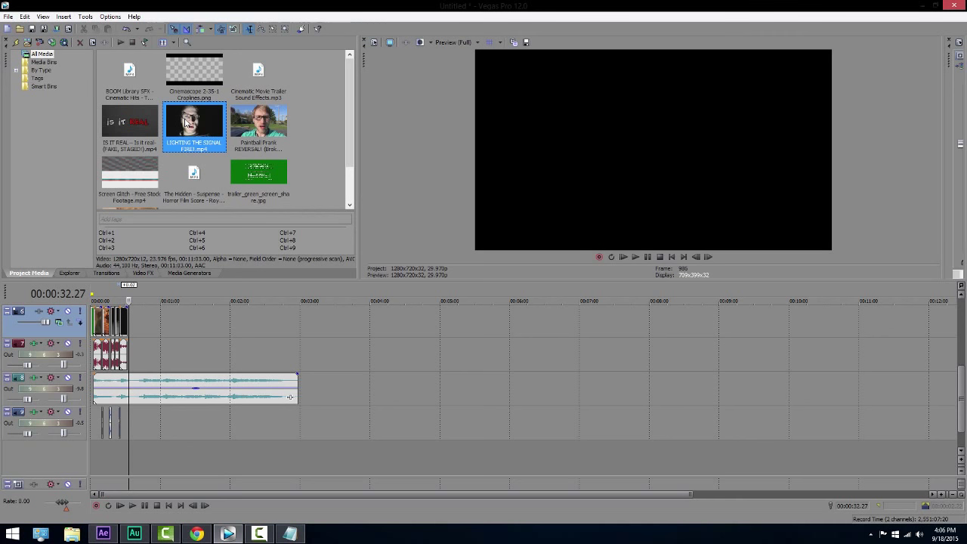
left_click_drag(258, 75, 443, 368)
left_click_drag(437, 402, 436, 403)
Play the Cinematic Movie Trailer Sound Effects audio from about 00:06:58 to hear the hits there.
scroll(592, 395, "down", 1)
scroll(524, 387, "up", 1)
left_click(618, 395)
scroll(571, 399, "up", 4)
left_click(358, 386)
key("space")
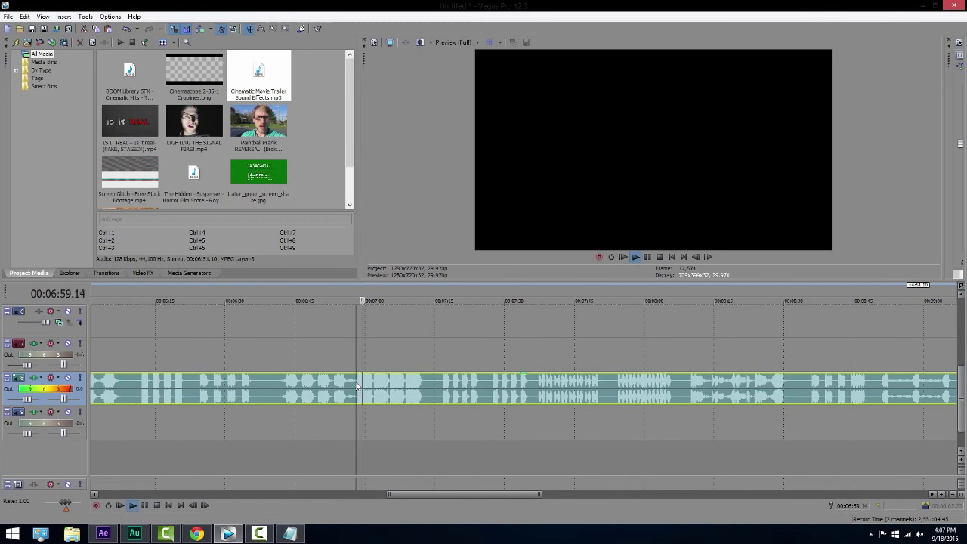
scroll(393, 393, "down", 1)
scroll(444, 405, "up", 6)
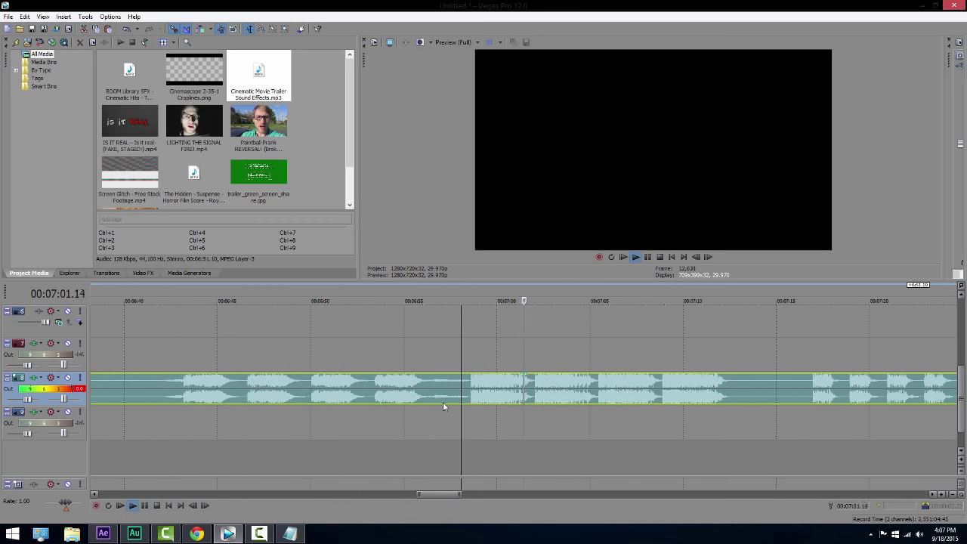
scroll(444, 405, "down", 6)
key("space")
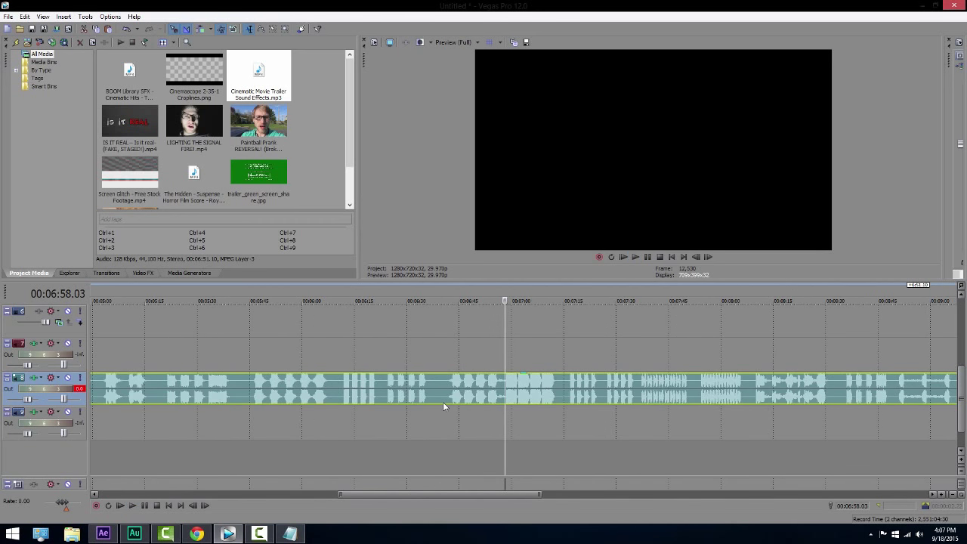
scroll(446, 406, "down", 5)
Switch to After Effects and create a new 1920 x 1080 composition at 30 frames per second.
left_click(923, 4)
left_click(103, 533)
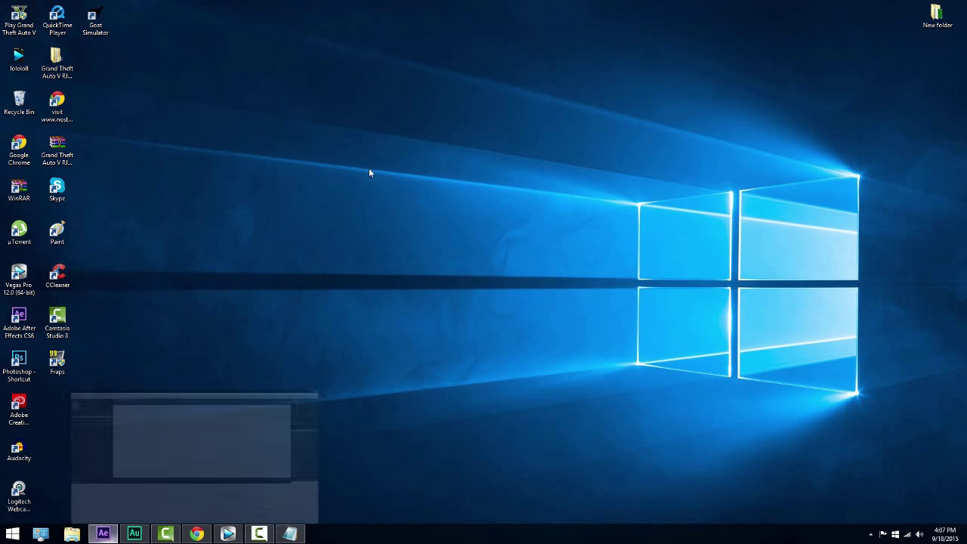
left_click(19, 349)
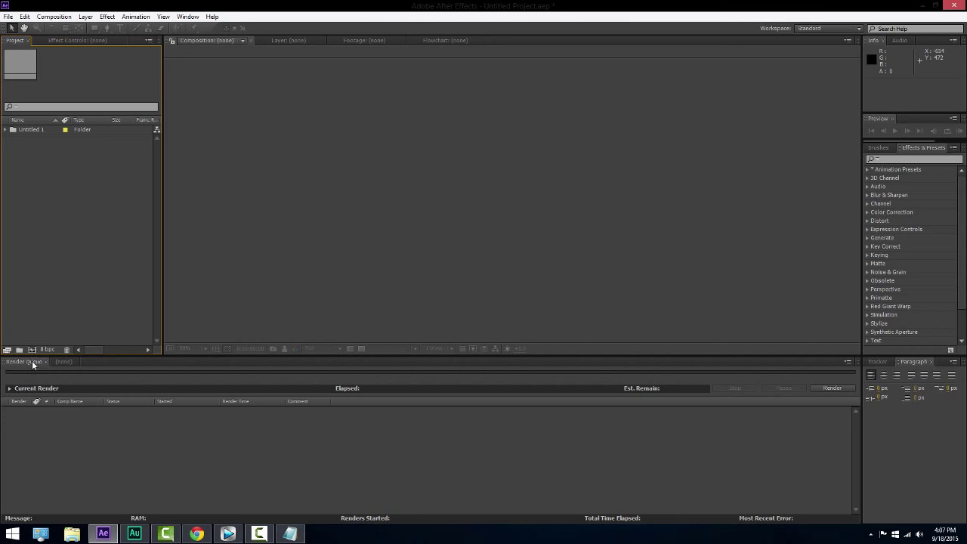
key("ctrl+n")
left_click(119, 276)
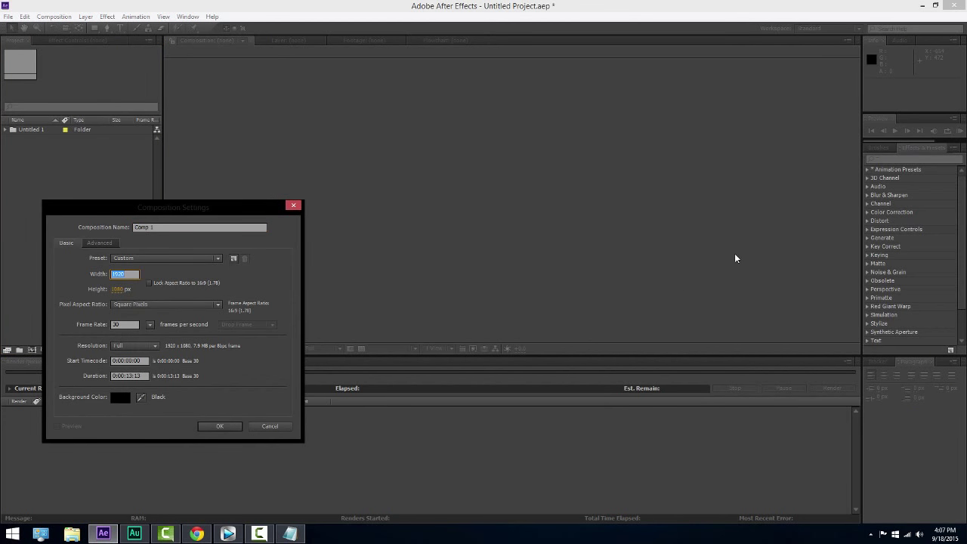
key("Tab")
key("Return")
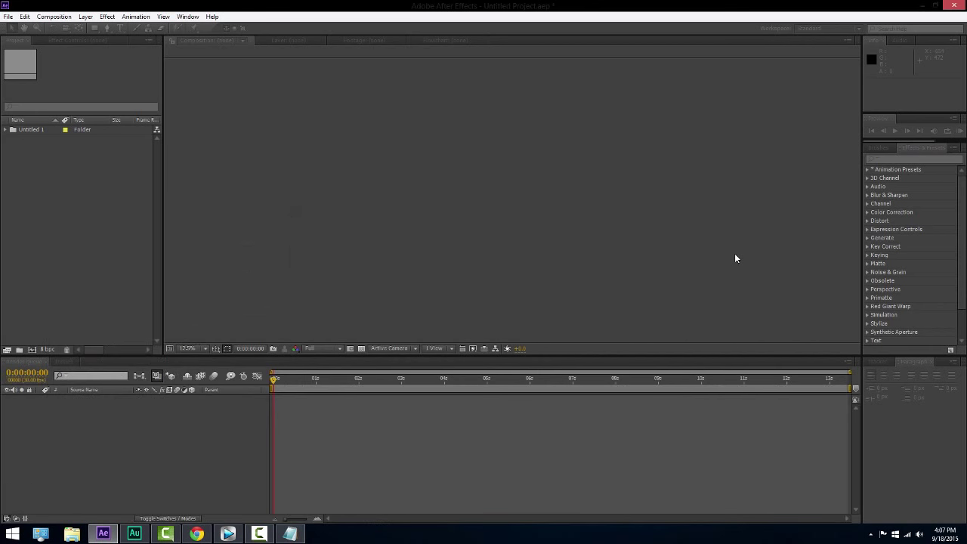
Add the text PSYCHO DAD to the composition and colour it red (FF0000).
right_click(151, 478)
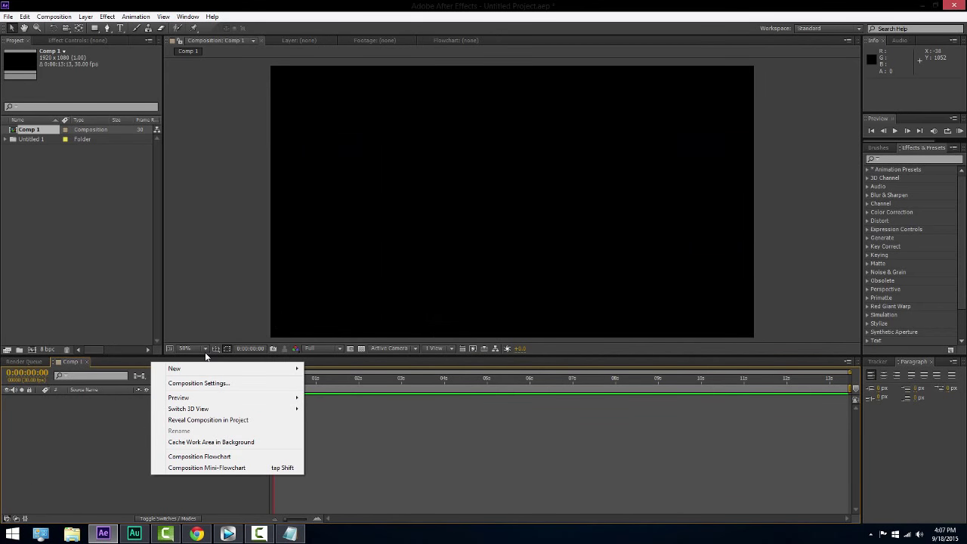
left_click(129, 242)
left_click(120, 27)
left_click(353, 170)
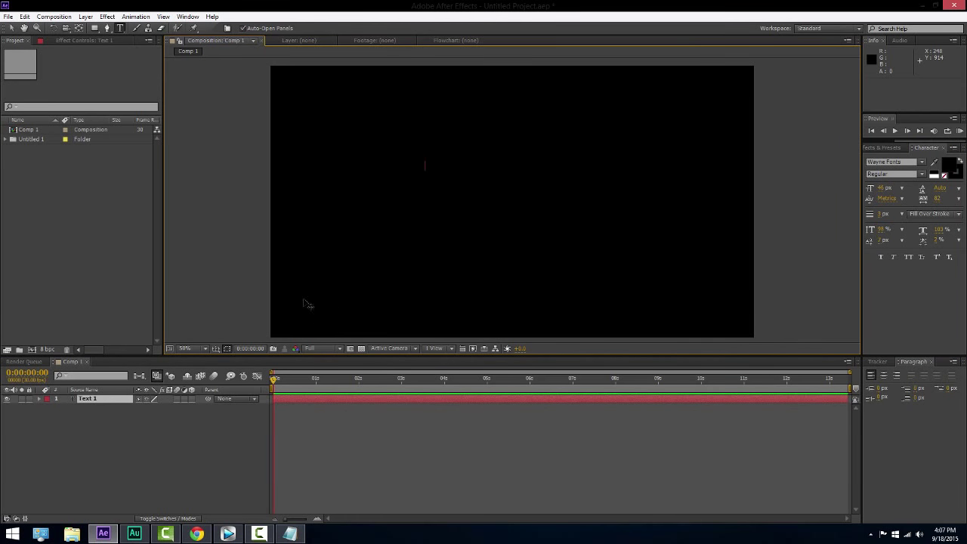
left_click(12, 29)
left_click_drag(425, 167, 478, 257)
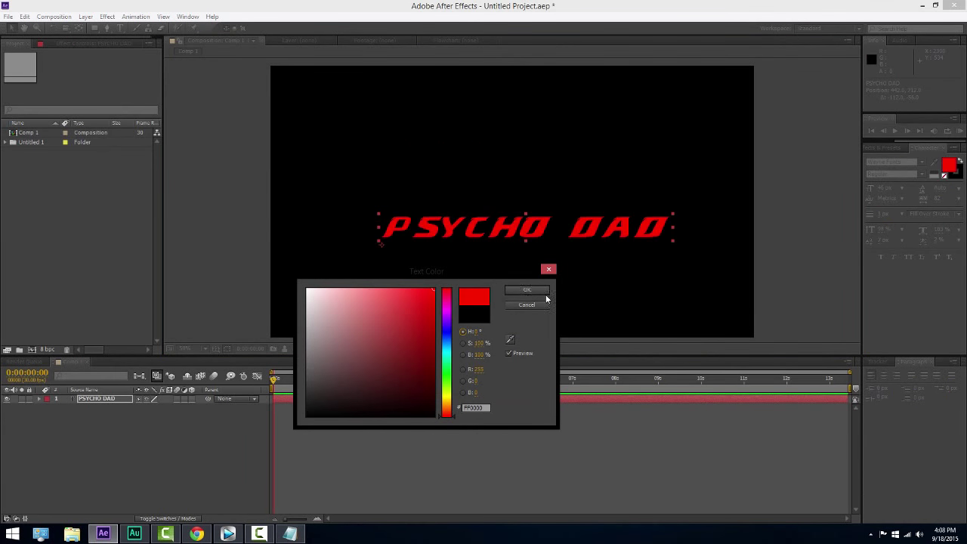
left_click(538, 291)
Remove the stroke from the PSYCHO DAD text, then enlarge it and reposition it near the centre of the frame.
mouse_move(527, 235)
left_mouse_down()
mouse_move(461, 211)
mouse_move(491, 215)
left_mouse_up()
left_click(957, 174)
left_click(945, 176)
left_click(543, 217)
left_click_drag(643, 187, 722, 161)
left_click_drag(579, 196, 547, 212)
Change the PSYCHO DAD text font to Comic Sans MS and resize the text to fit the frame.
left_click(895, 164)
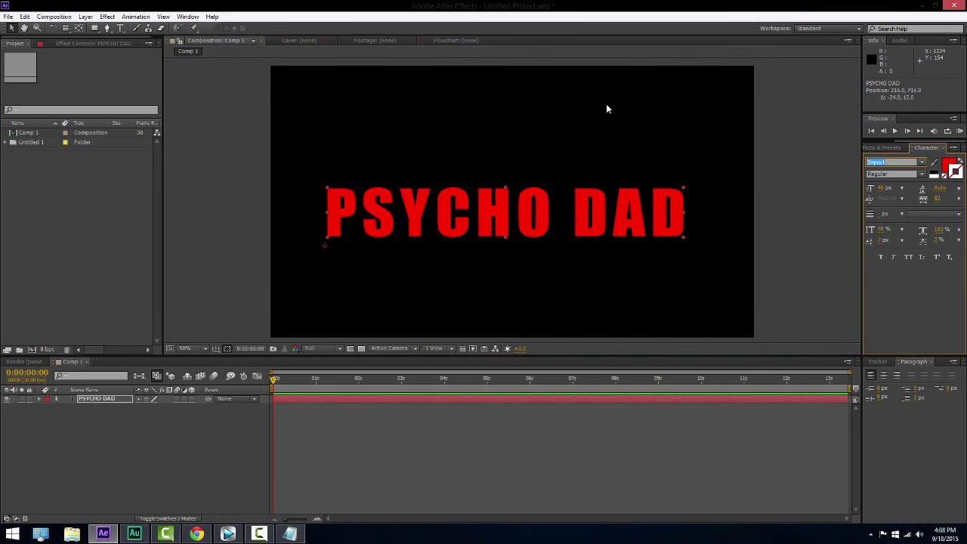
type("Comic Sans MS")
key("Return")
left_click(9, 31)
left_click_drag(782, 191, 700, 210)
scroll(692, 213, "down", 3)
left_click(717, 249)
scroll(717, 250, "up", 3)
left_click_drag(716, 249, 737, 222)
Shrink the After Effects window, open New folder from the desktop and place it beside the project window.
left_click_drag(359, 6, 454, 98)
double_click(937, 15)
left_click(470, 40)
left_click_drag(572, 49, 580, 5)
left_click(649, 55)
left_click_drag(503, 18, 857, 88)
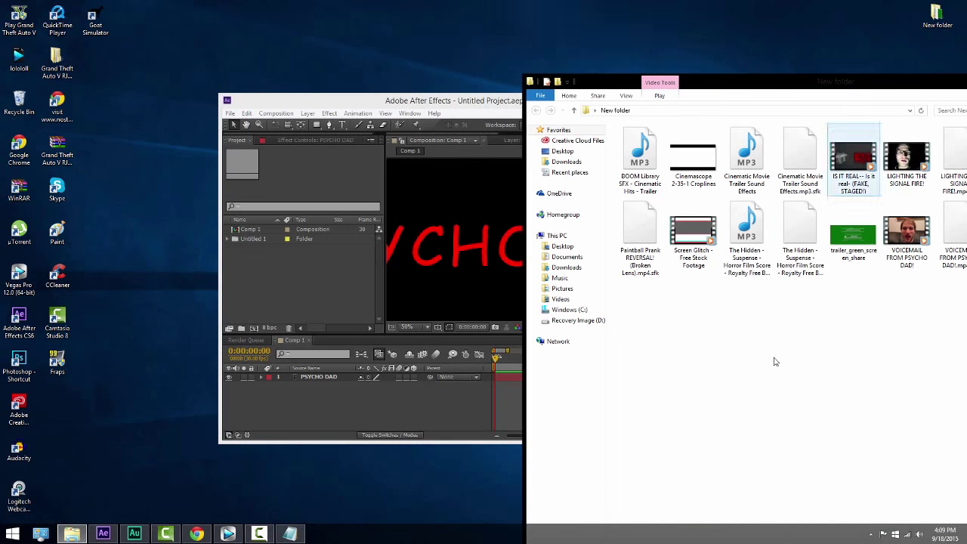
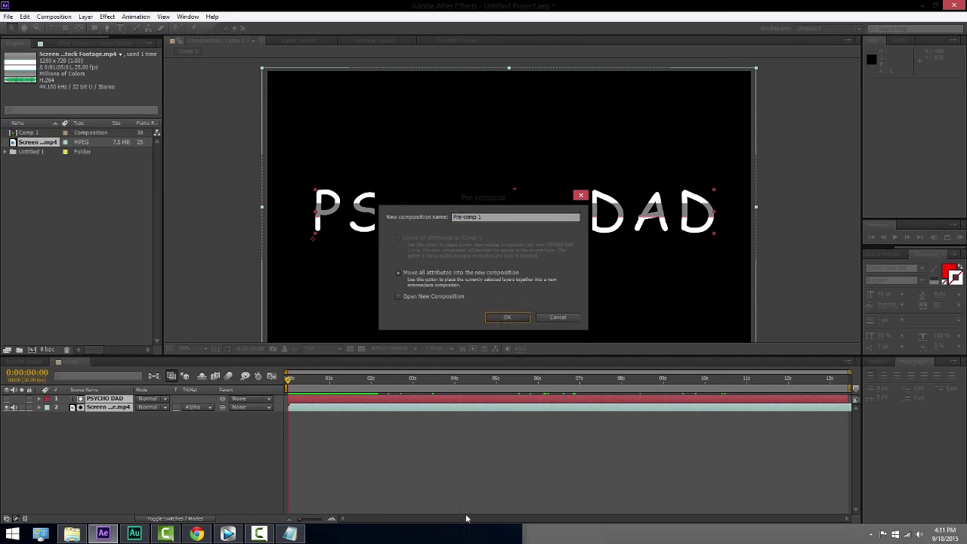
Scale Pre-comp 1 down to about 62% and set a starting Scale keyframe at 0:00:00:00.
left_click_drag(256, 340, 334, 292)
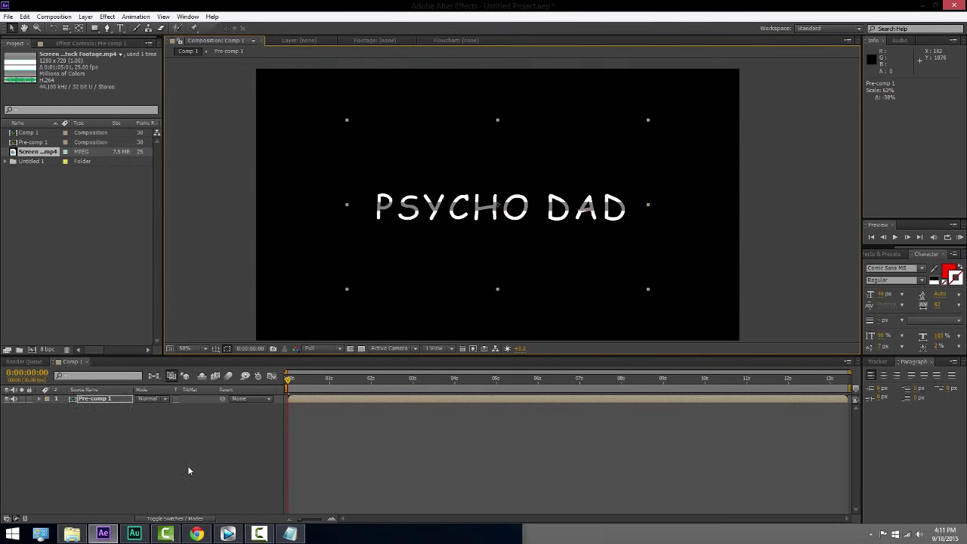
left_click(187, 465)
left_click(80, 401)
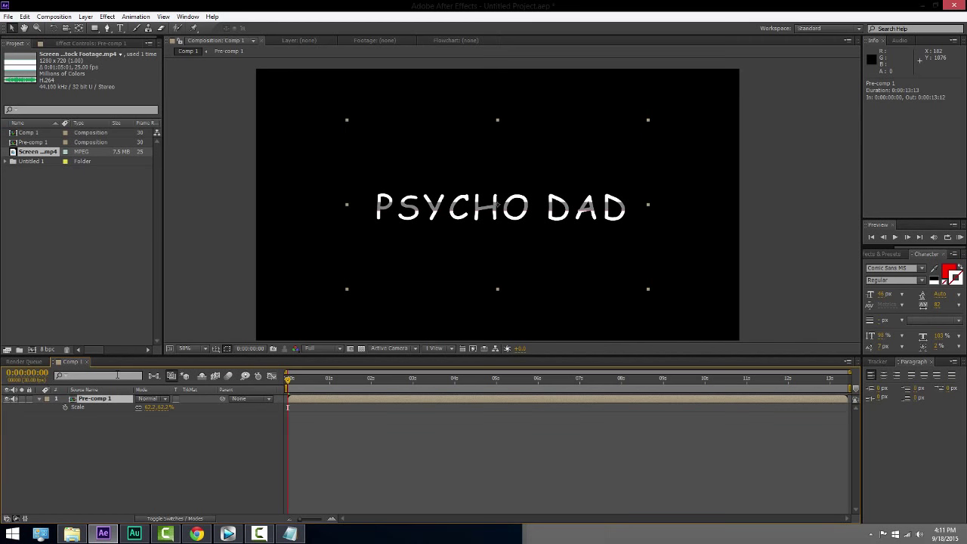
left_click(85, 407)
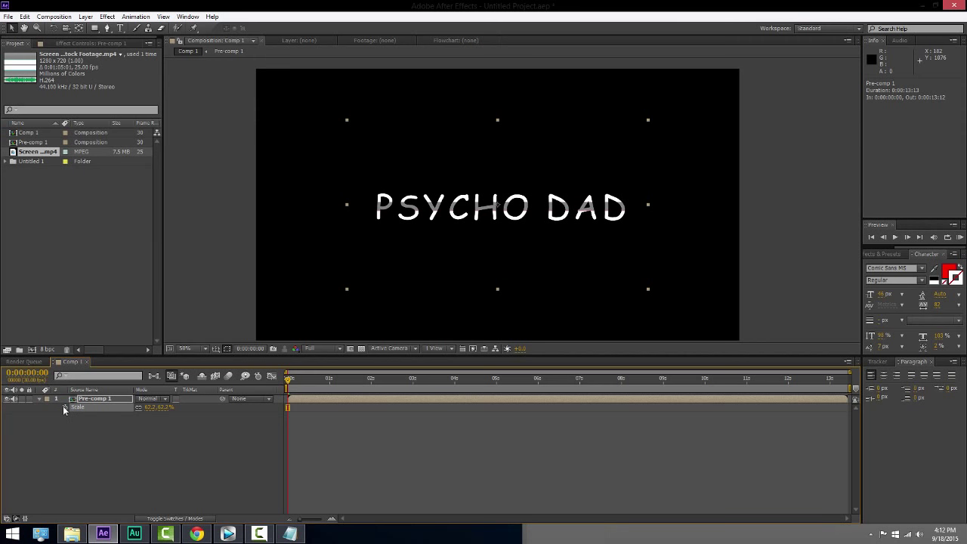
Add a Scale keyframe of about 101% to Pre-comp 1 at 0:00:03:11.
left_click_drag(313, 378, 414, 405)
scroll(320, 205, "down", 4)
scroll(407, 255, "up", 4)
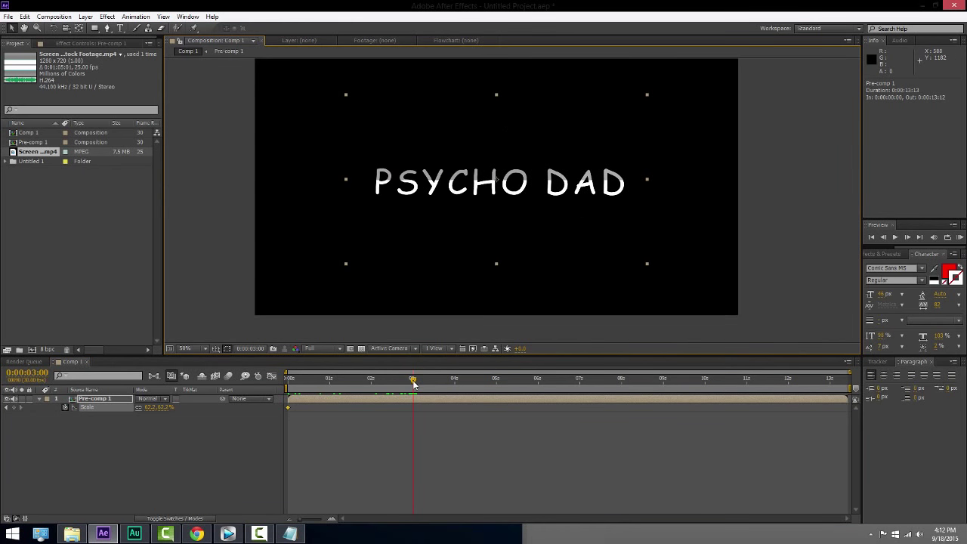
left_click_drag(413, 384, 428, 381)
left_click_drag(347, 265, 253, 336)
mouse_move(155, 409)
left_mouse_down()
mouse_move(170, 409)
mouse_move(158, 409)
left_mouse_up()
Preview the title's slow growth from the start of the composition.
scroll(505, 232, "down", 2)
left_click(461, 317)
key("Home")
key("period")
key("space")
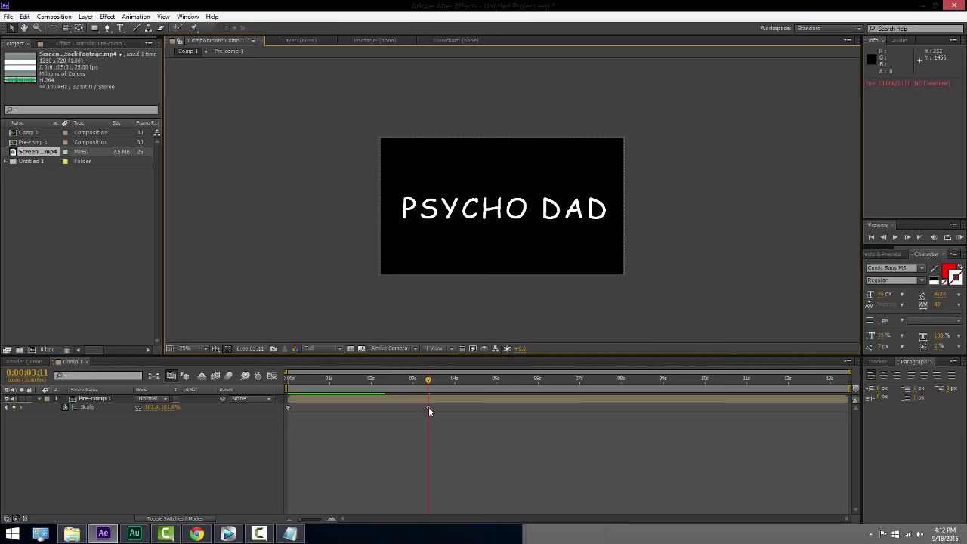
Enlarge Pre-comp 1 to about 295% with a Scale keyframe at 0:00:03:12.
key("Page_Down")
key("Page_Up")
left_click(908, 239)
left_click(436, 236)
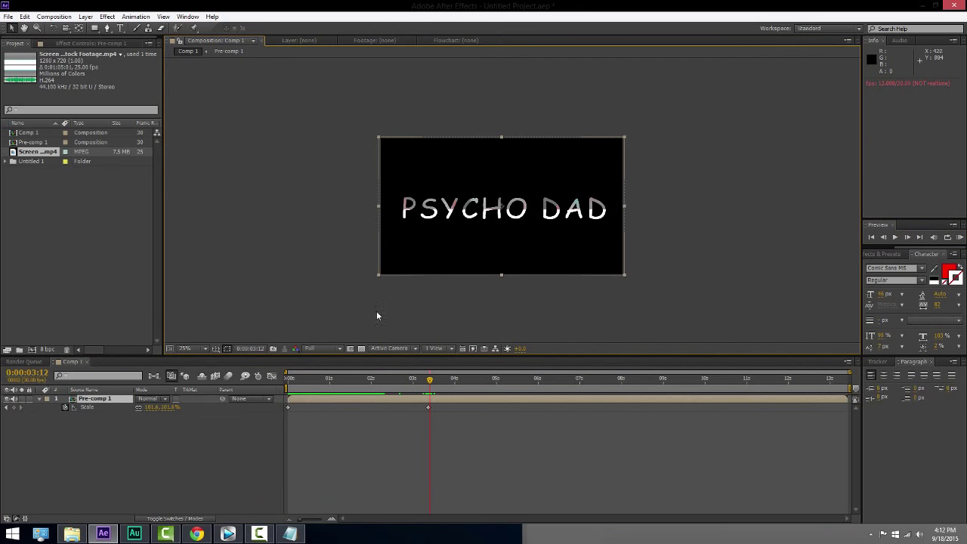
left_click_drag(378, 275, 4, 446)
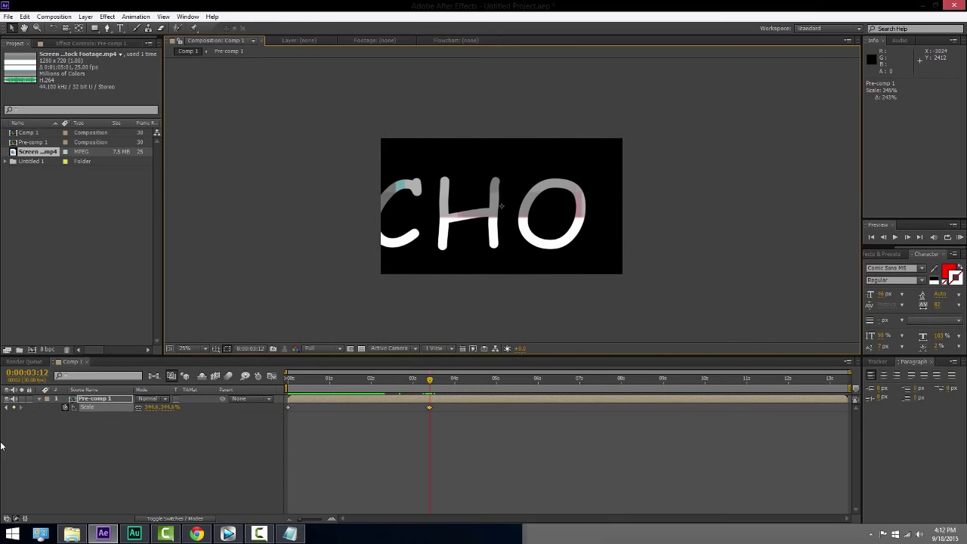
key("comma")
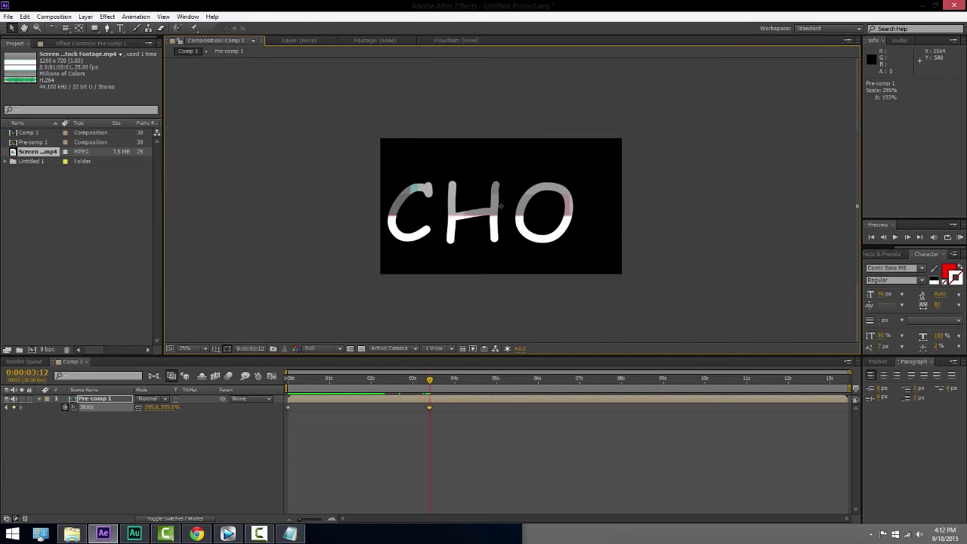
Keyframe Pre-comp 1's scale at about 115% at 0:00:03:13 and about 85% at 0:00:03:15.
left_click(908, 237)
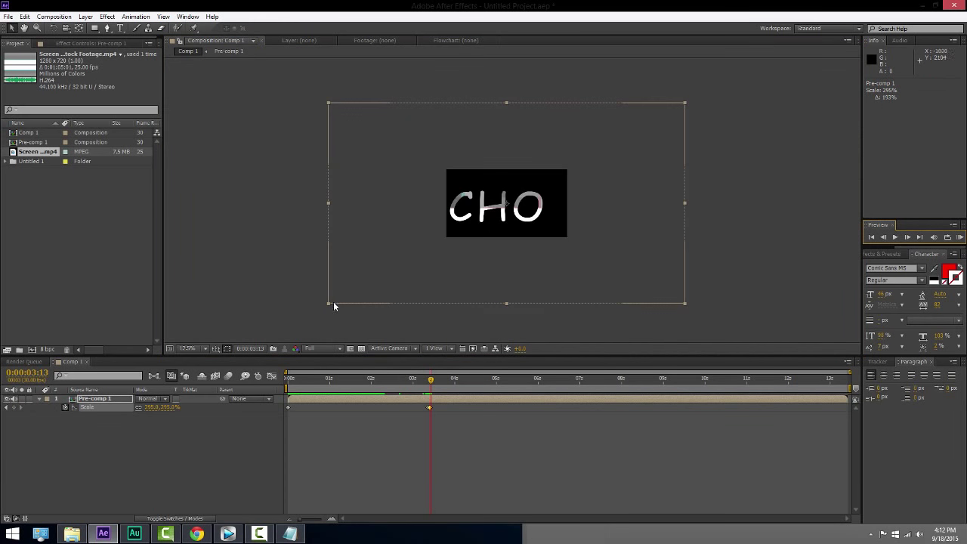
left_click_drag(330, 301, 435, 259)
key("period")
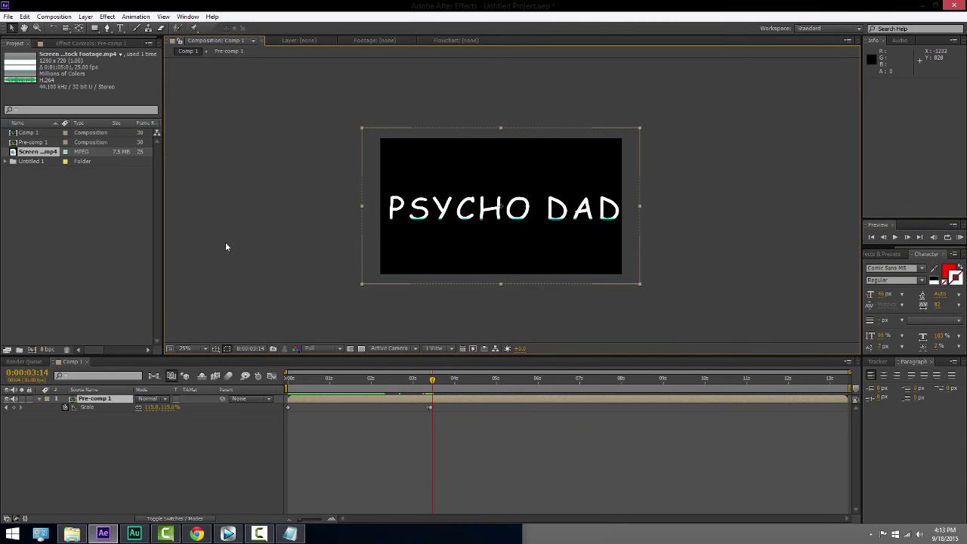
left_click(908, 237)
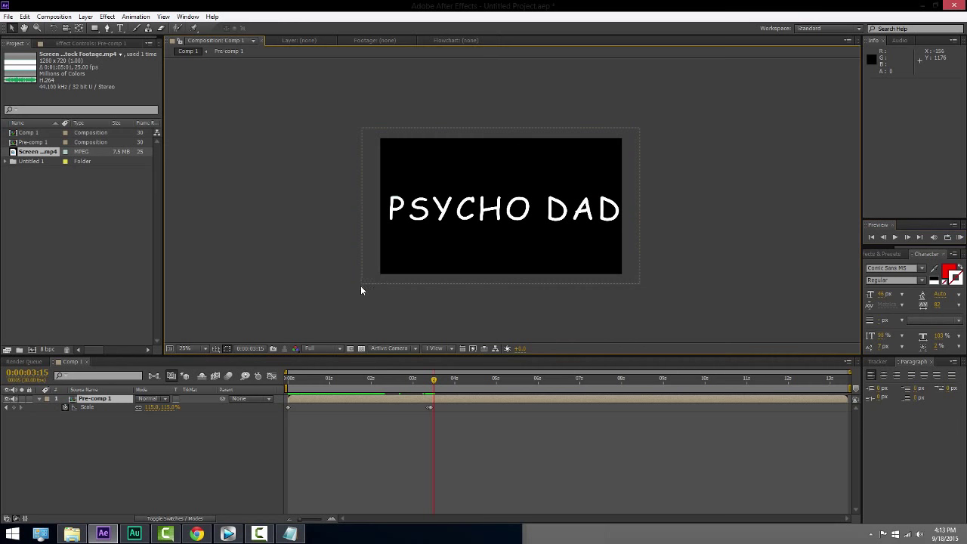
left_click_drag(361, 285, 402, 264)
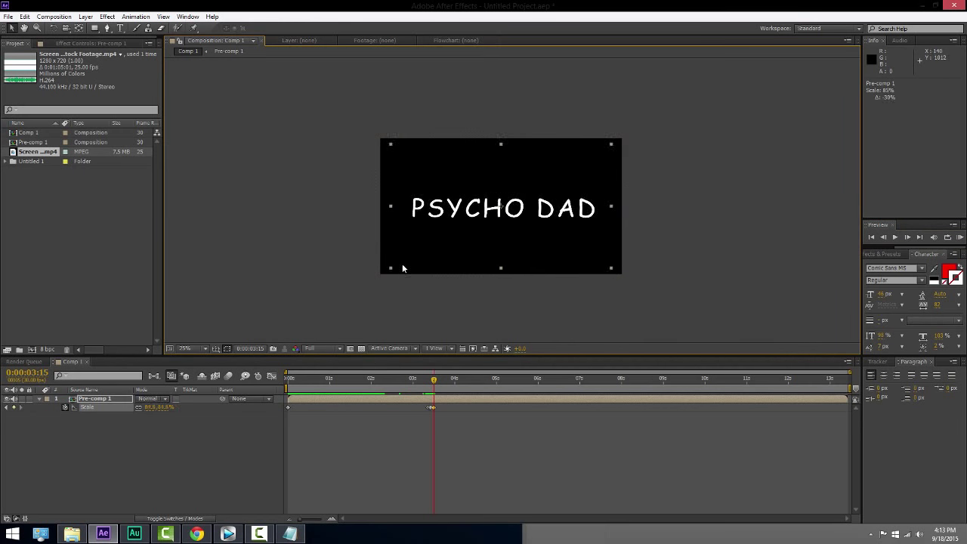
left_click(813, 278)
Shrink Pre-comp 1 to about 2.6% with a Scale keyframe at 0:00:03:16.
left_click(909, 237)
left_click(428, 201)
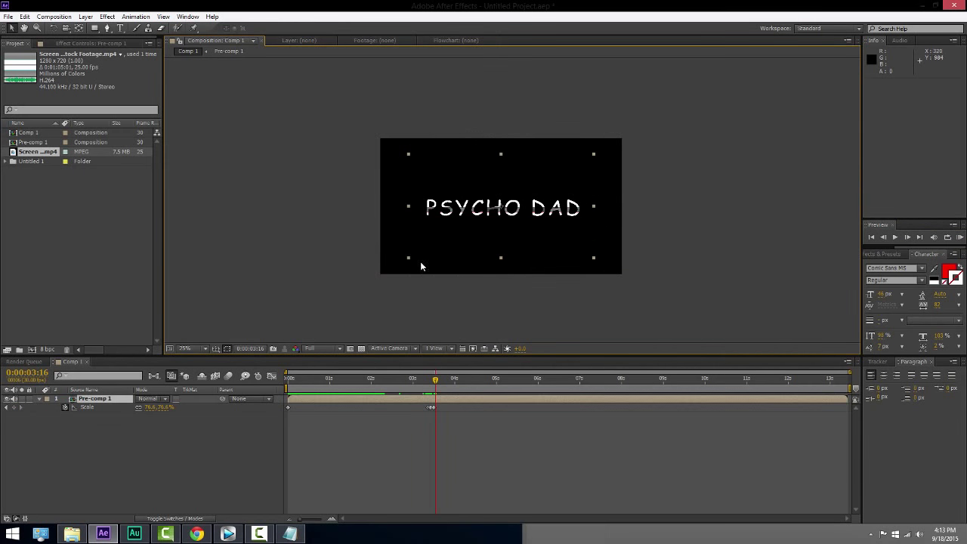
left_click_drag(408, 259, 489, 209)
left_click(661, 226)
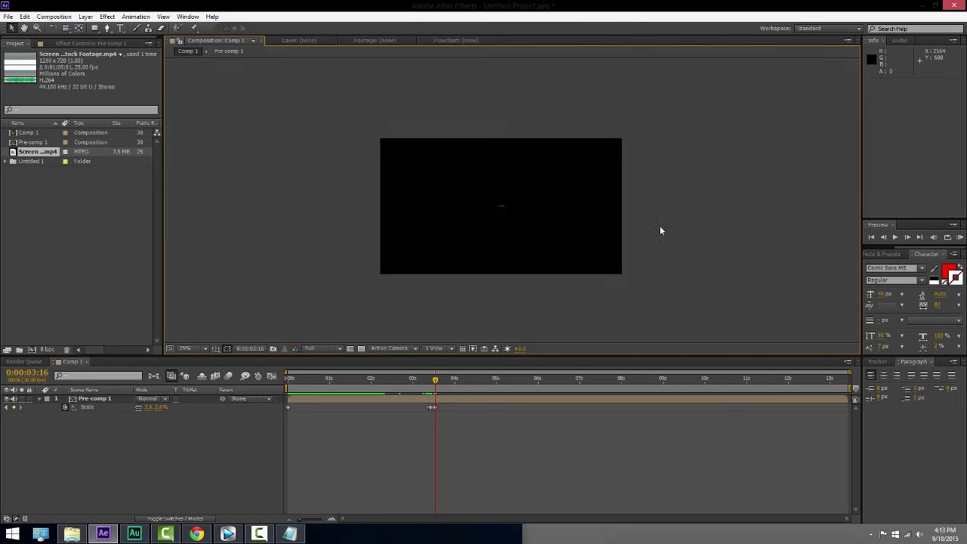
Preview the closing scale animation of the title from 0:00:02:26.
scroll(662, 225, "up", 3)
scroll(671, 240, "down", 3)
left_click_drag(662, 227, 657, 268)
left_click(408, 380)
key("space")
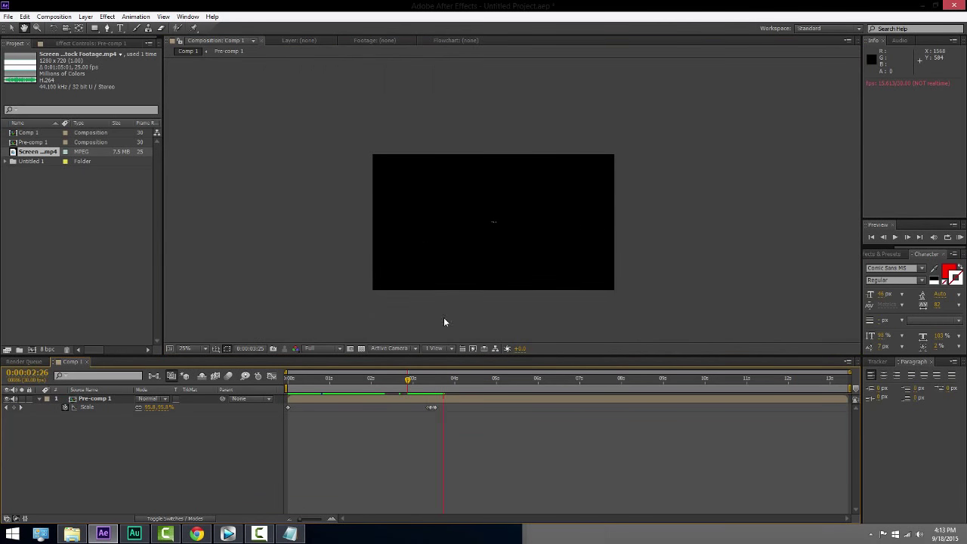
key("space")
Split Pre-comp 1 at 0:00:03:16 and delete the part after the split.
scroll(442, 319, "up", 2)
left_click_drag(411, 379, 434, 372)
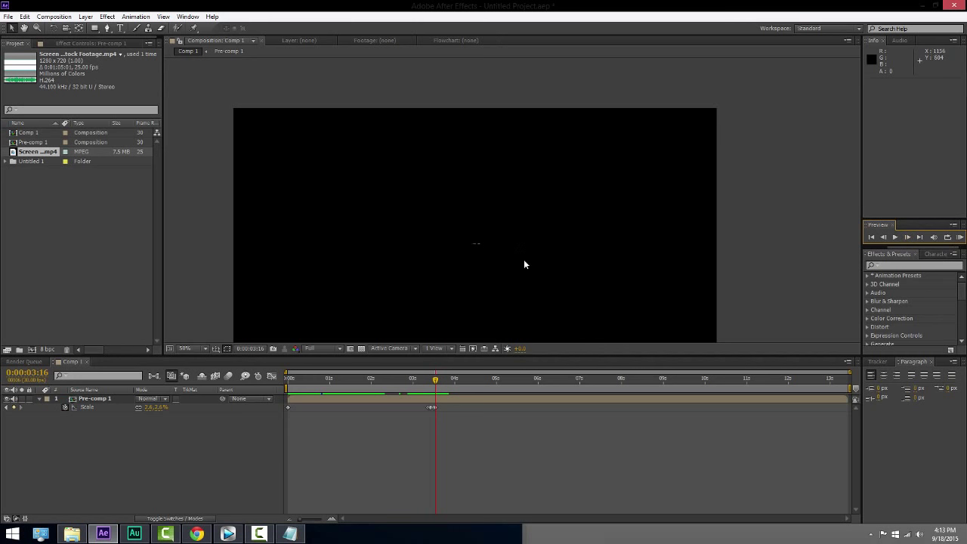
scroll(521, 264, "up", 1)
left_click_drag(437, 340, 505, 205)
left_click(409, 398)
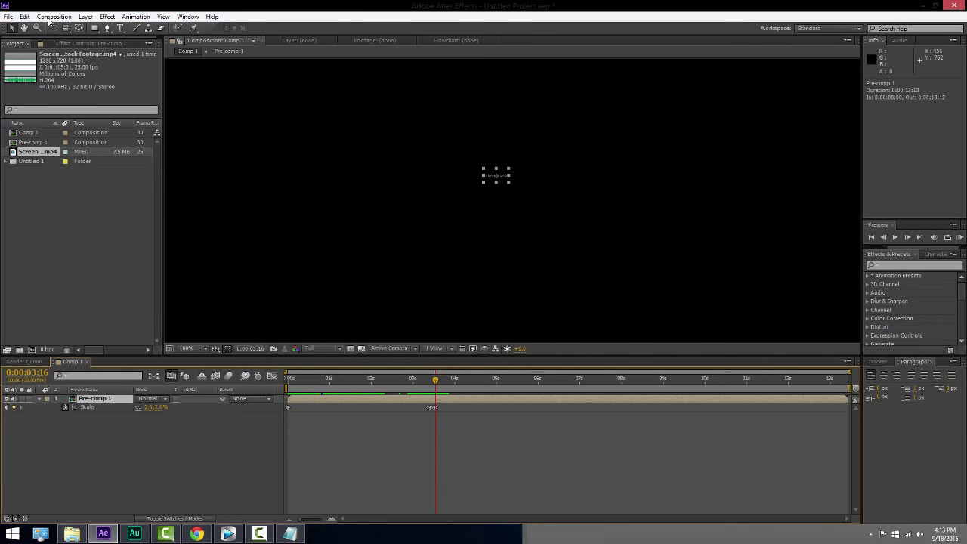
left_click(24, 16)
left_click(45, 147)
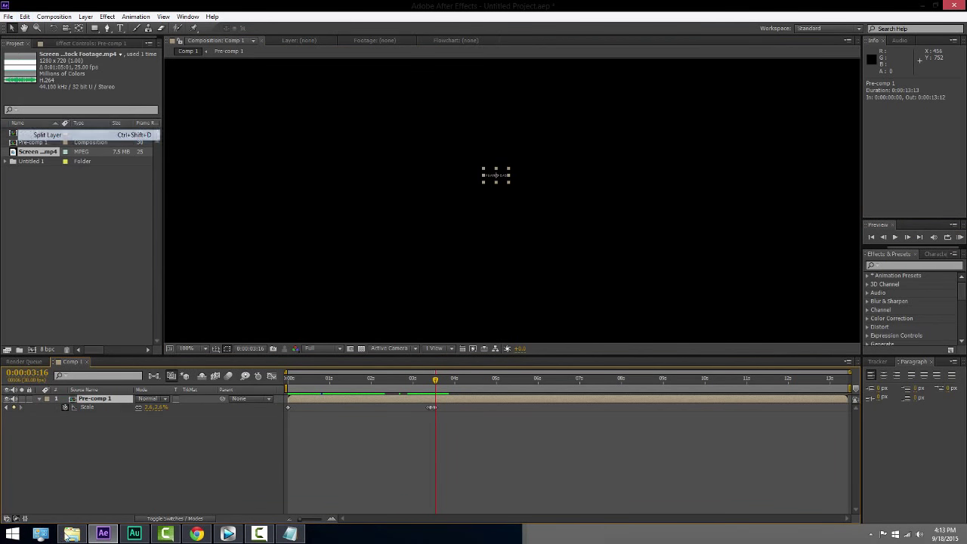
left_click(542, 484)
key("Delete")
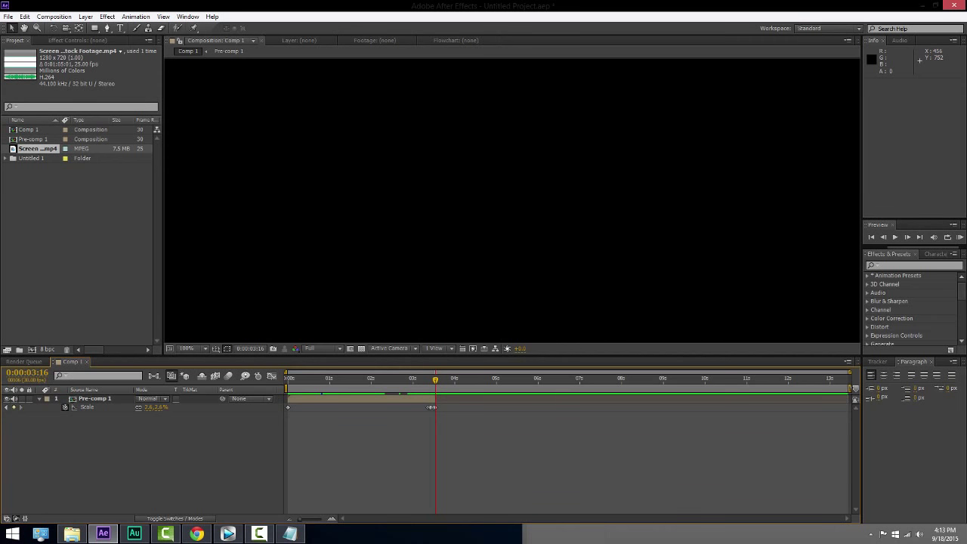
End the work area at 0:00:03:16 and trim the composition to it.
left_click_drag(853, 388, 439, 389)
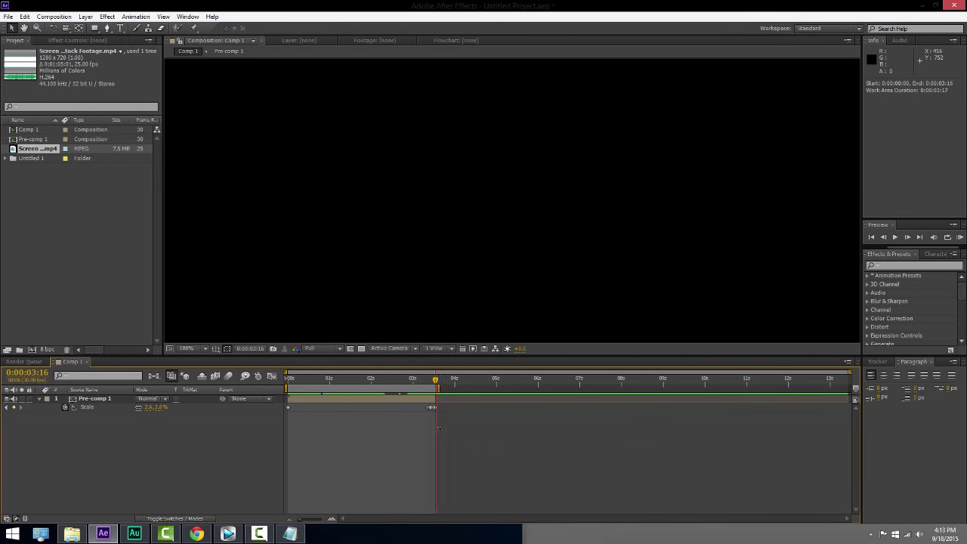
left_click(53, 17)
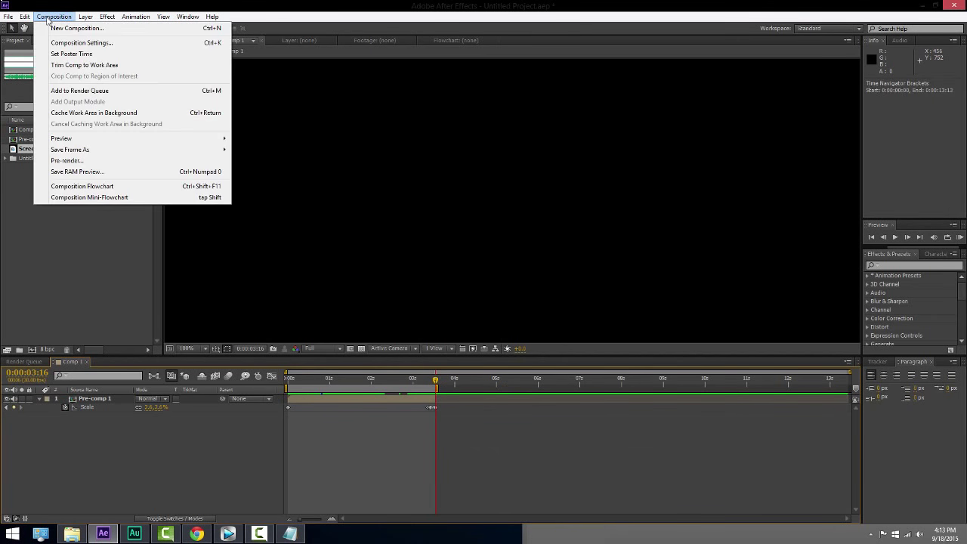
left_click(103, 66)
Scrub the trimmed composition to 0:00:02:00 to check the title.
left_click_drag(292, 382, 605, 382)
scroll(501, 195, "down", 3)
left_click(286, 258)
scroll(286, 259, "up", 2)
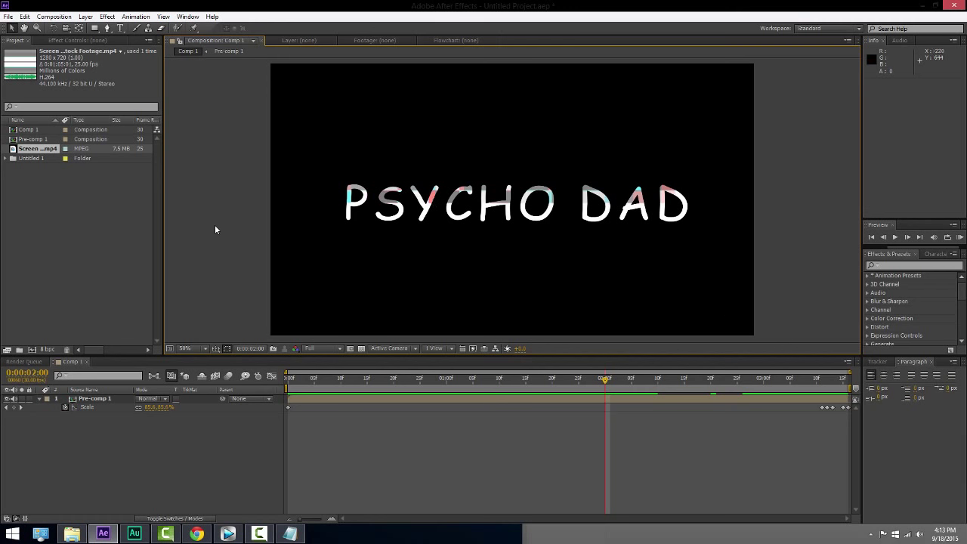
Open Pre-comp 1 and apply the Tint effect to its Screen Glitch footage layer.
left_click_drag(312, 382, 515, 458)
left_click(98, 400)
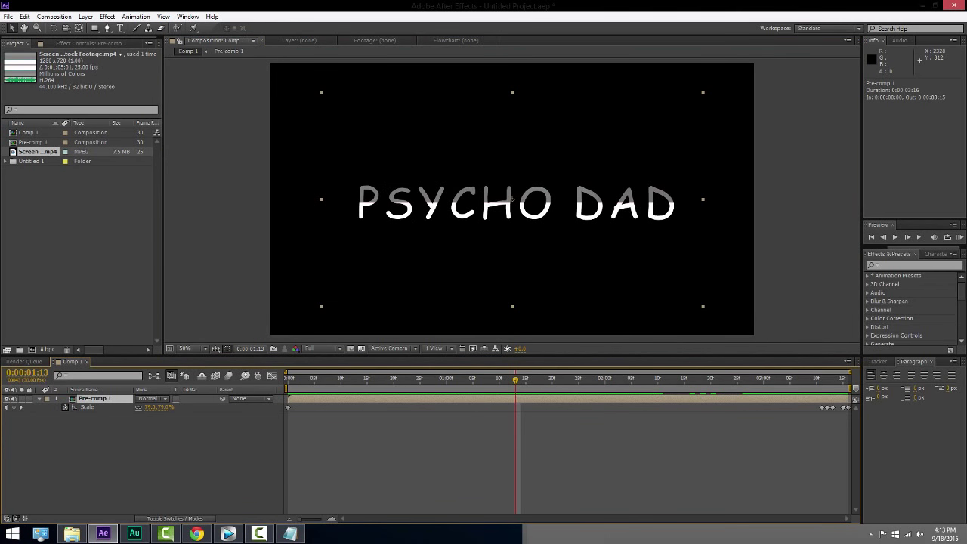
double_click(93, 400)
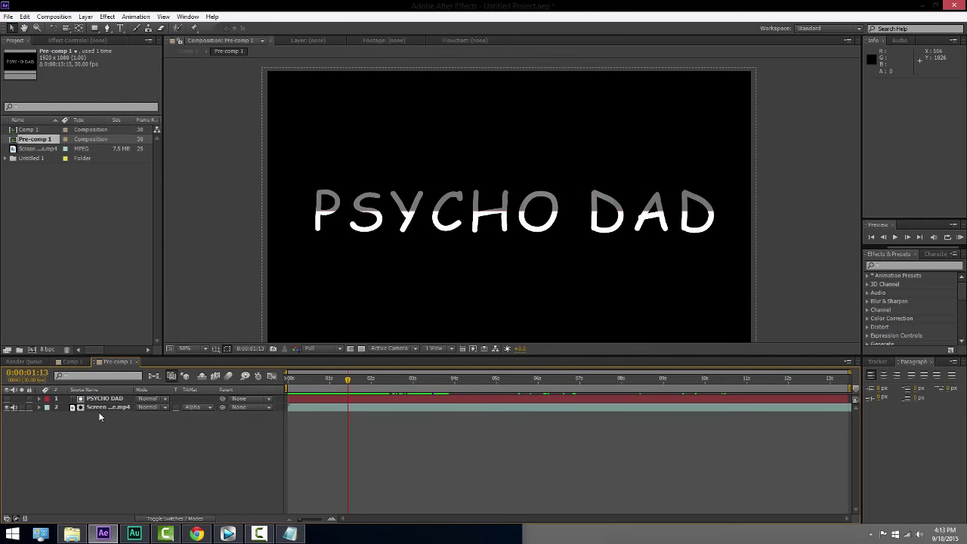
left_click(884, 263)
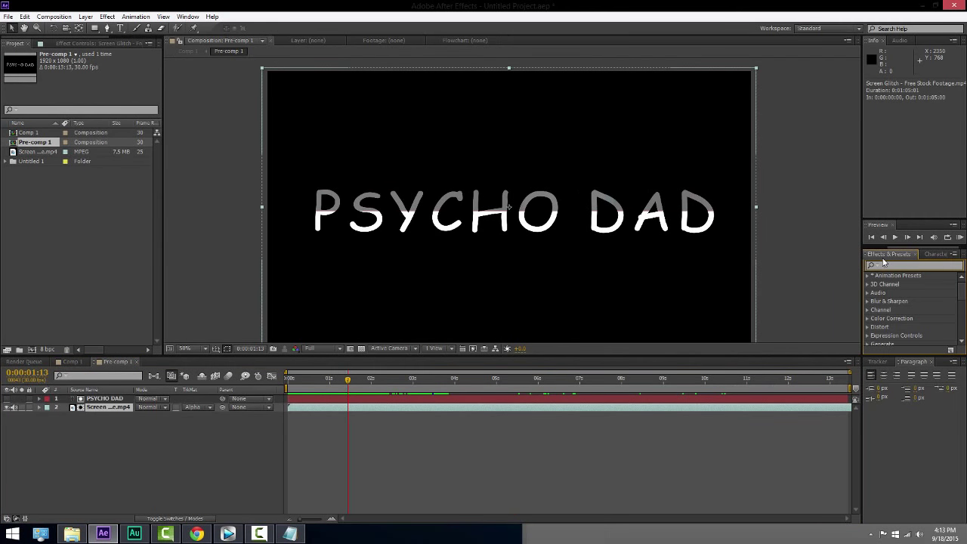
type("Tint")
left_click_drag(898, 308, 99, 409)
Set the Tint effect's Map White To colour to bright red.
left_click(95, 79)
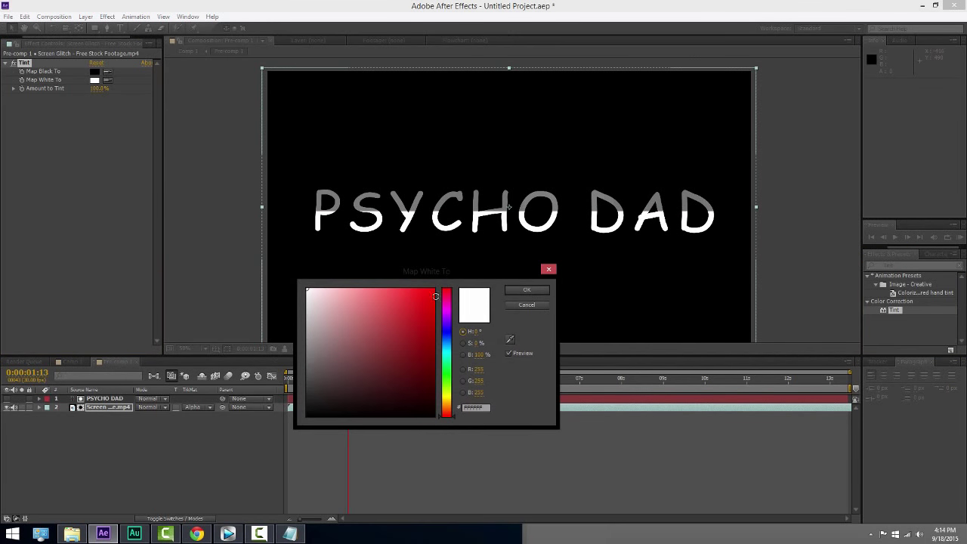
left_click(435, 291)
left_click(541, 291)
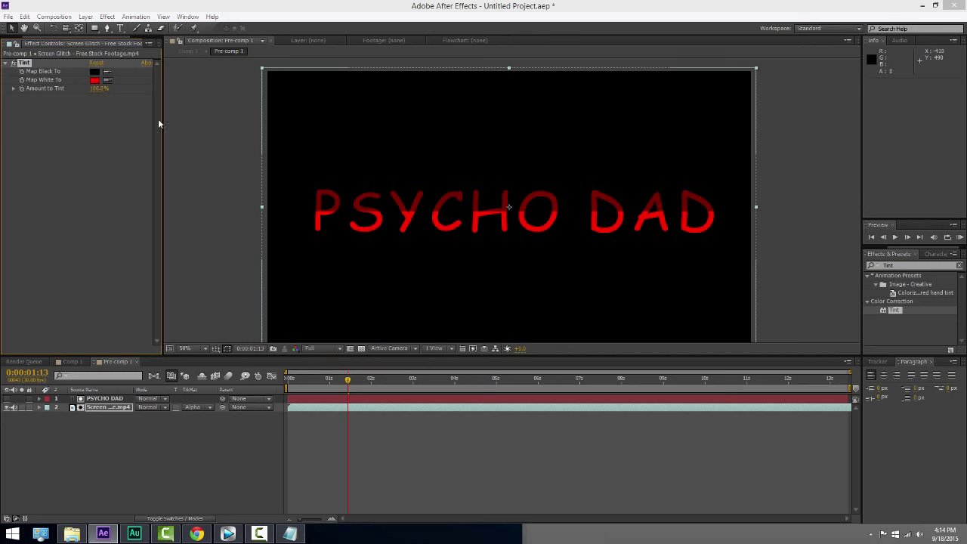
Set the Tint effect's Map Black To colour to bright blue (0090FF).
left_click(94, 71)
left_click(446, 344)
left_click(435, 290)
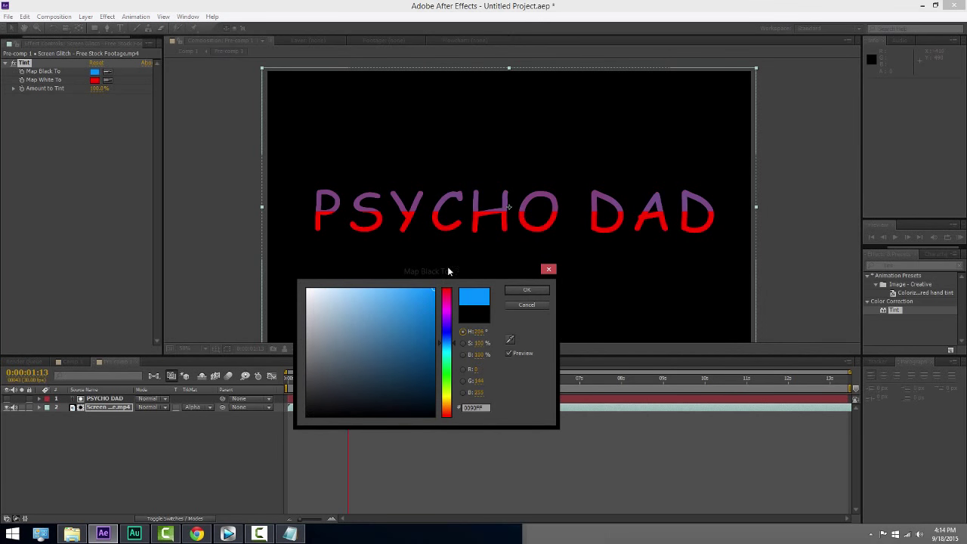
left_click(525, 292)
Preview the tinted title in Pre-comp 1 from 0:00:04:03.
key("space")
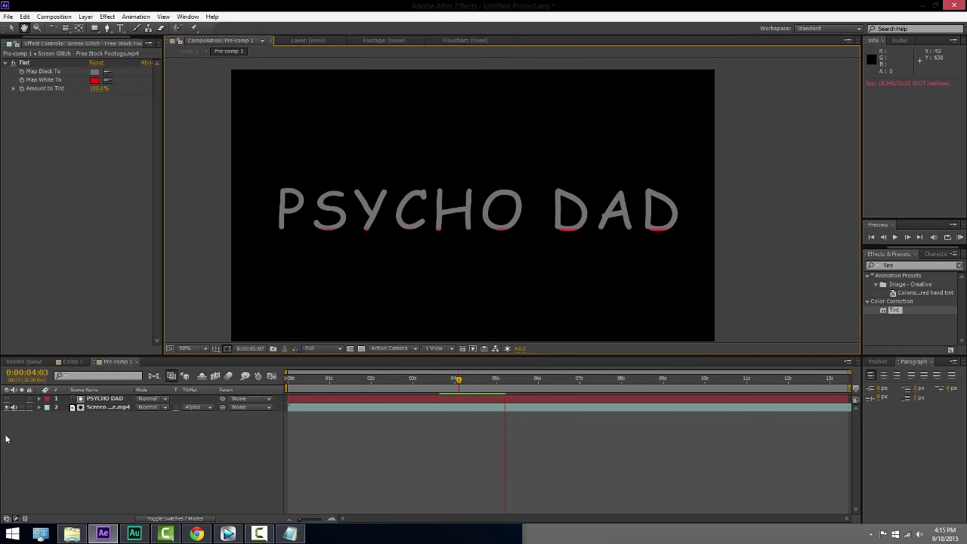
key("space")
Return to Comp 1 and add it to the render queue.
left_click(72, 363)
left_click(25, 362)
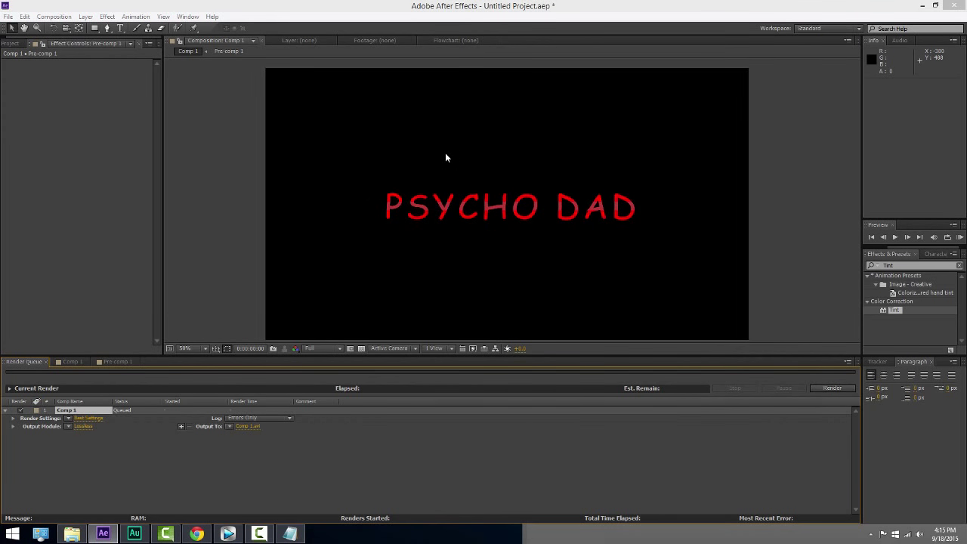
left_click(254, 126)
left_click(249, 196)
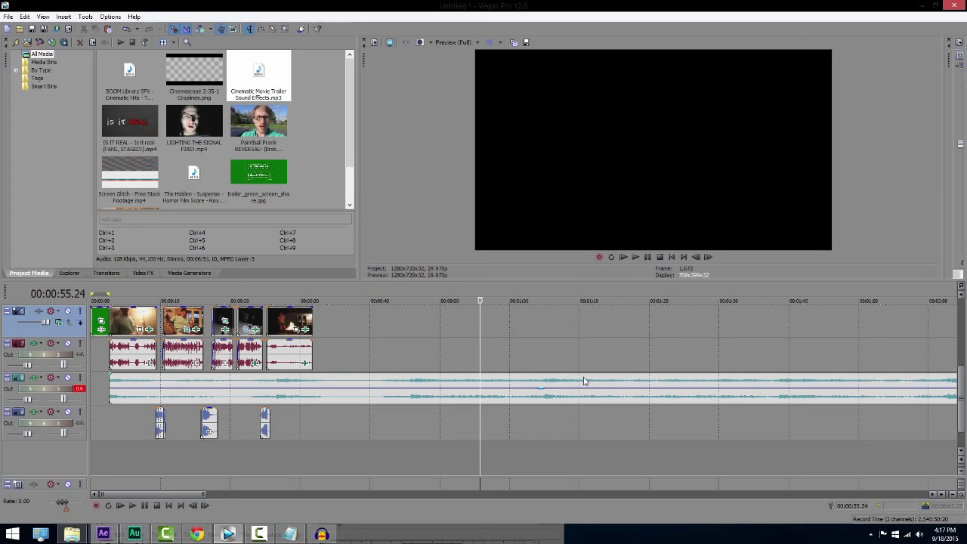
Switch to Vegas Pro and place the timeline cursor at 00:00:16.03, at the end of the second trailer clip.
scroll(620, 374, "down", 2)
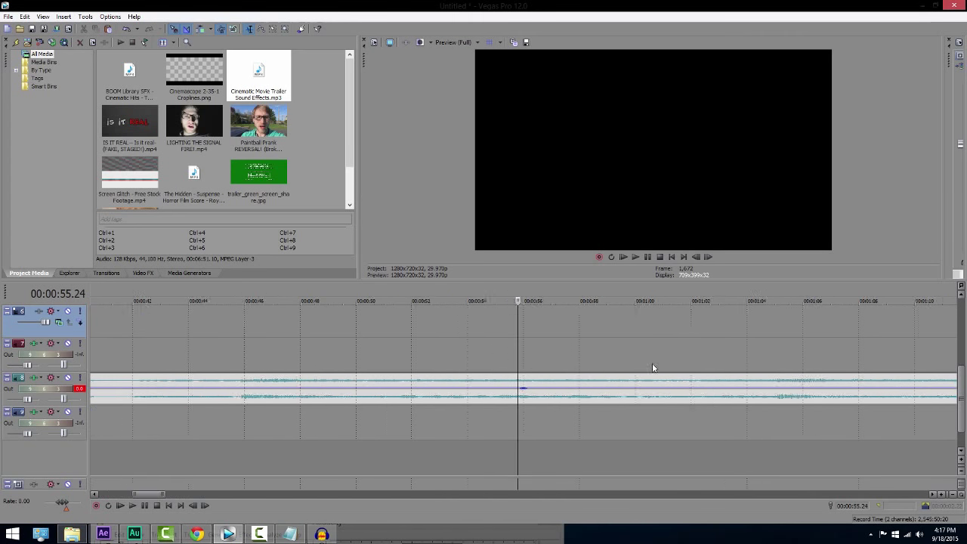
scroll(371, 351, "up", 4)
scroll(371, 352, "up", 1)
left_click(203, 366)
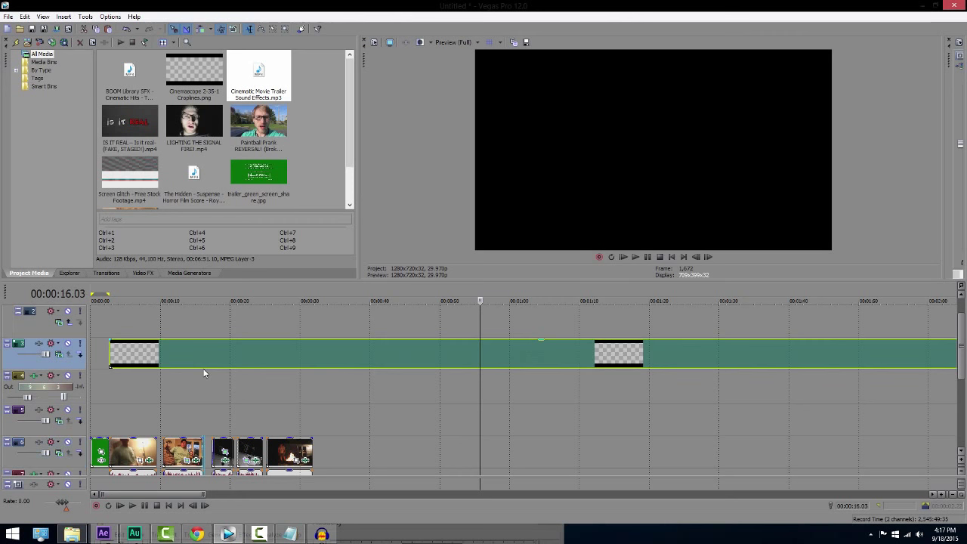
scroll(268, 370, "up", 4)
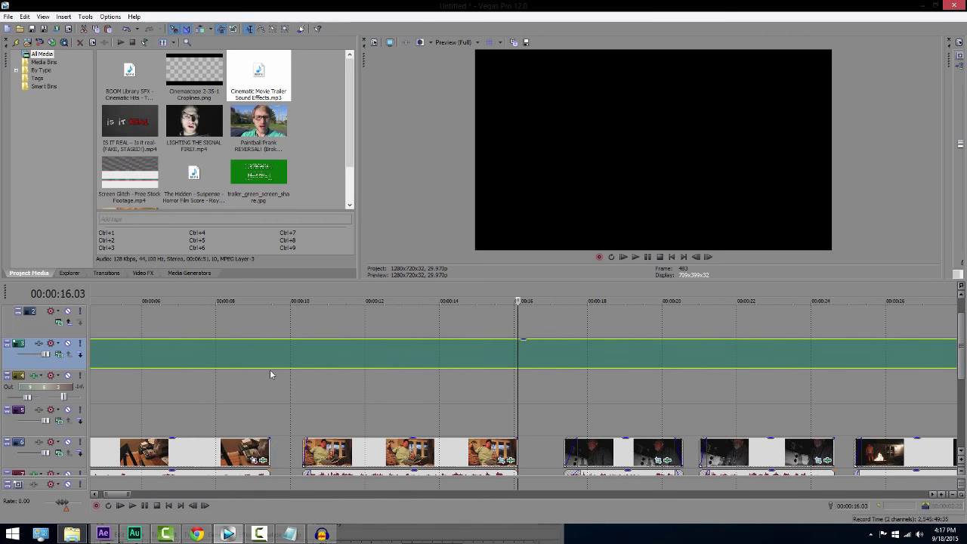